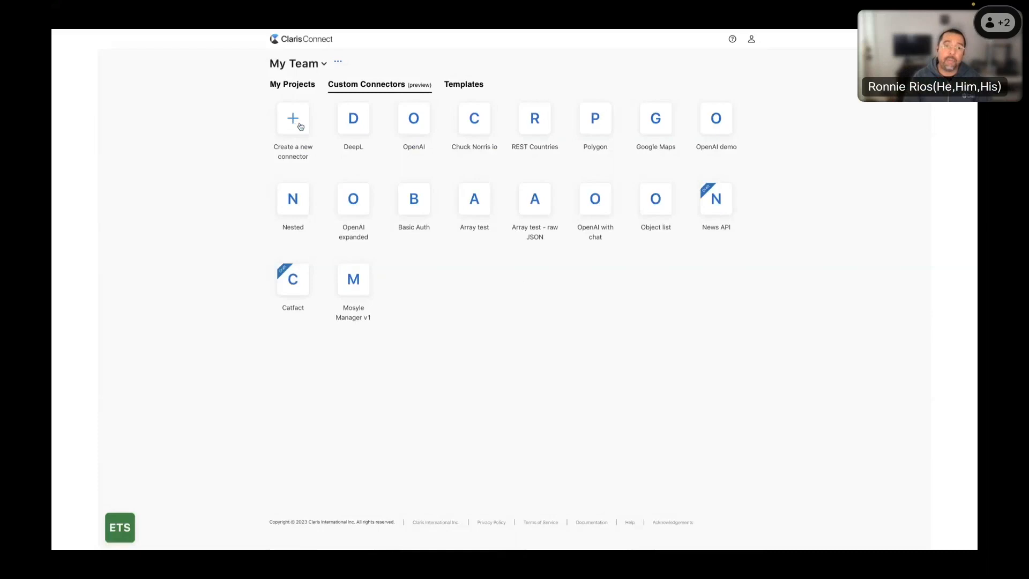
- Create a new custom connector and open its default JSON definition for editing
click(300, 126)
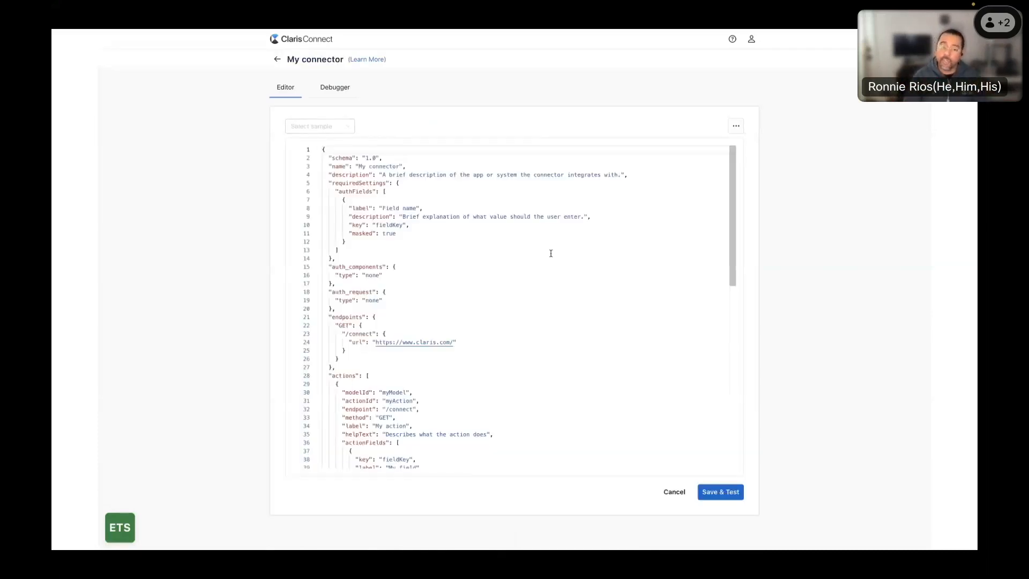
click(549, 255)
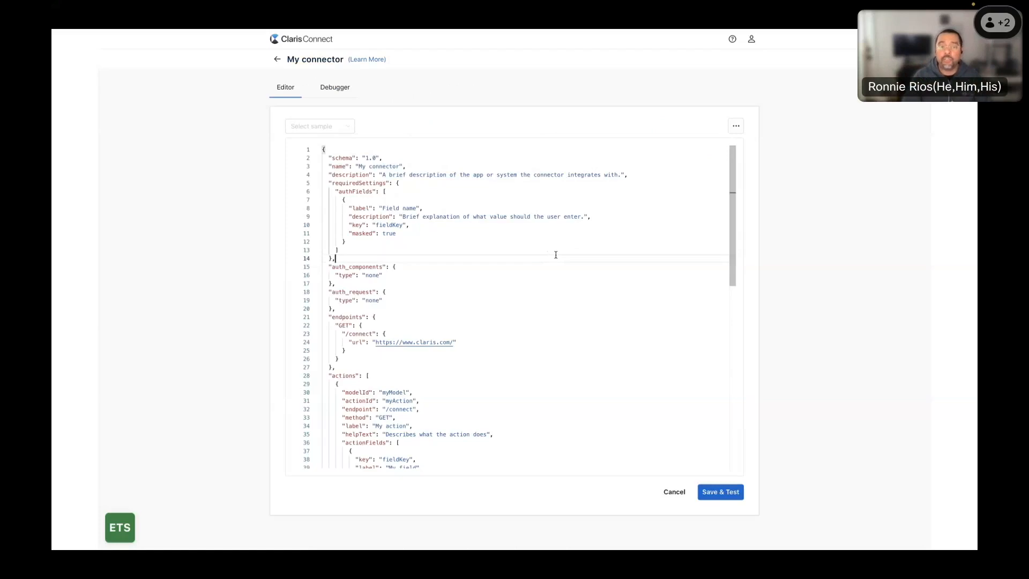
- Remove the quotation marks around the schema version 1.0 and check the editor's validation hint
click(362, 159)
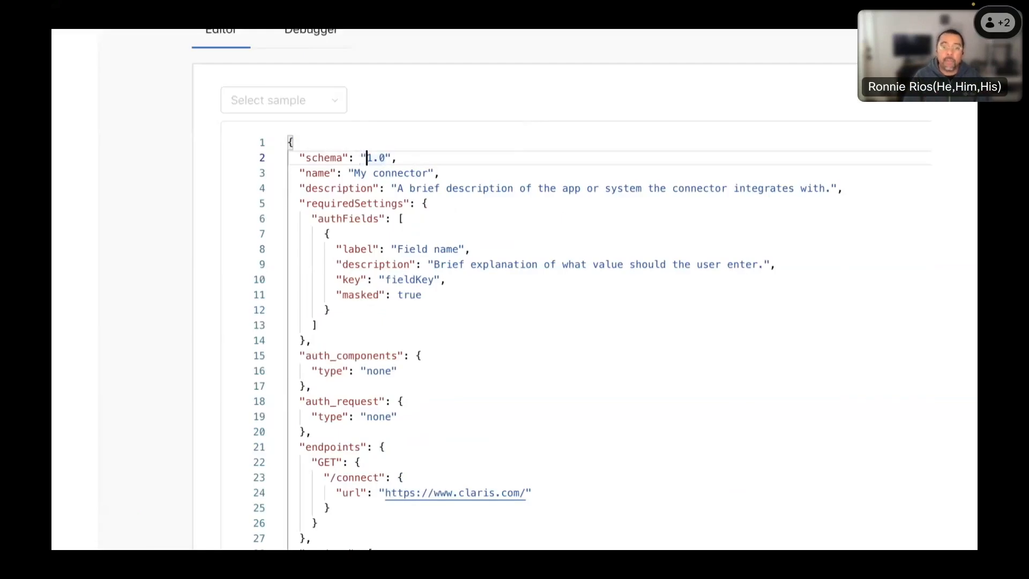
key(BackSpace)
key(Right)
key(Right)
key(Right)
key(Delete)
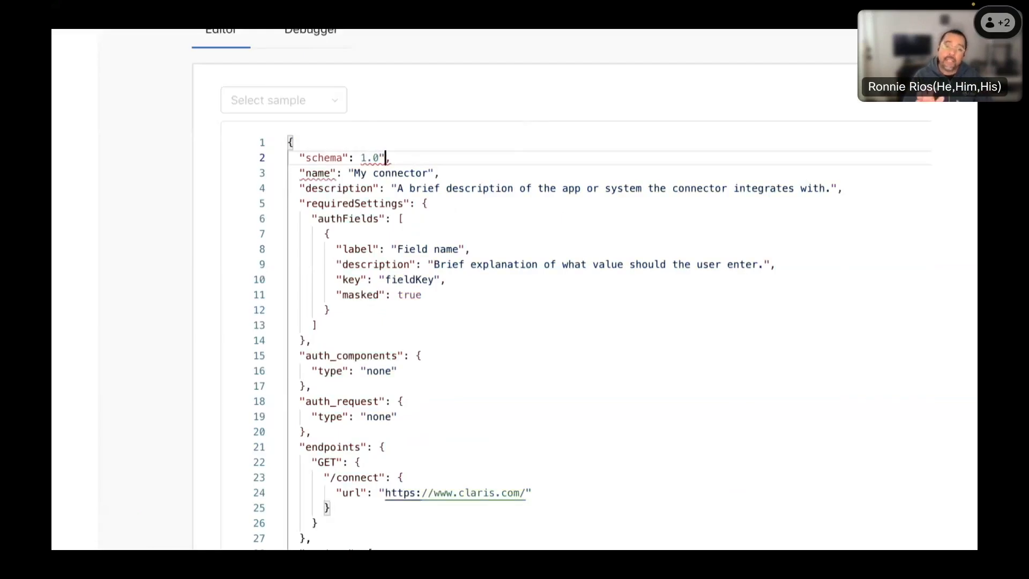
mouse_move(367, 158)
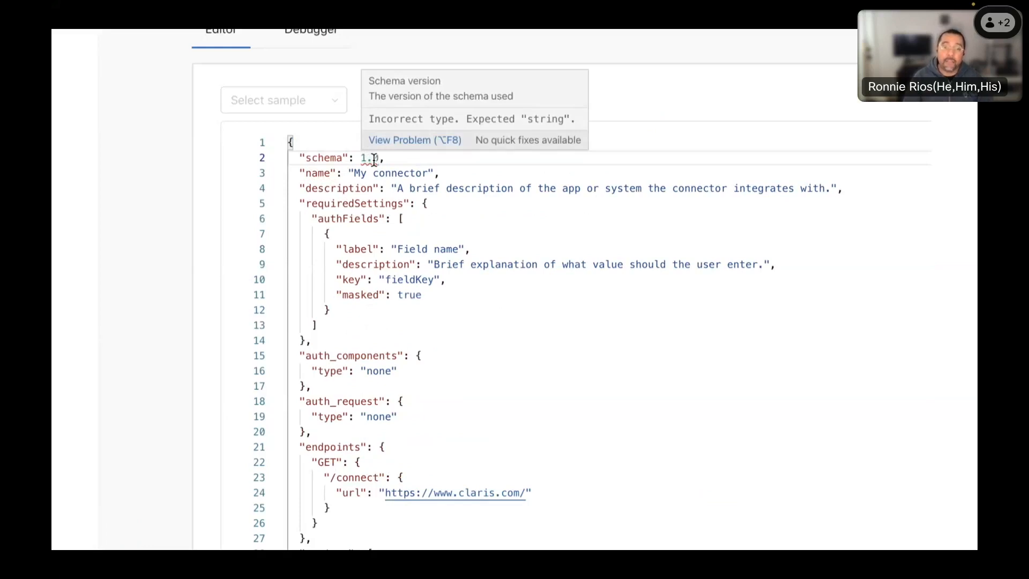
- Restore the schema value as the string "1.0" using the suggested default, followed by a comma
drag(379, 158, 360, 158)
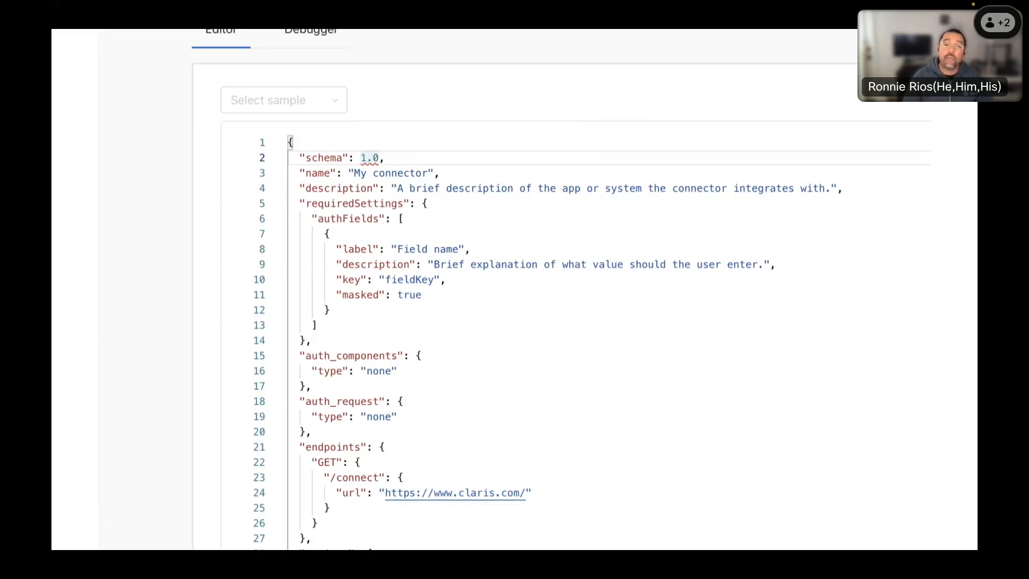
text(")
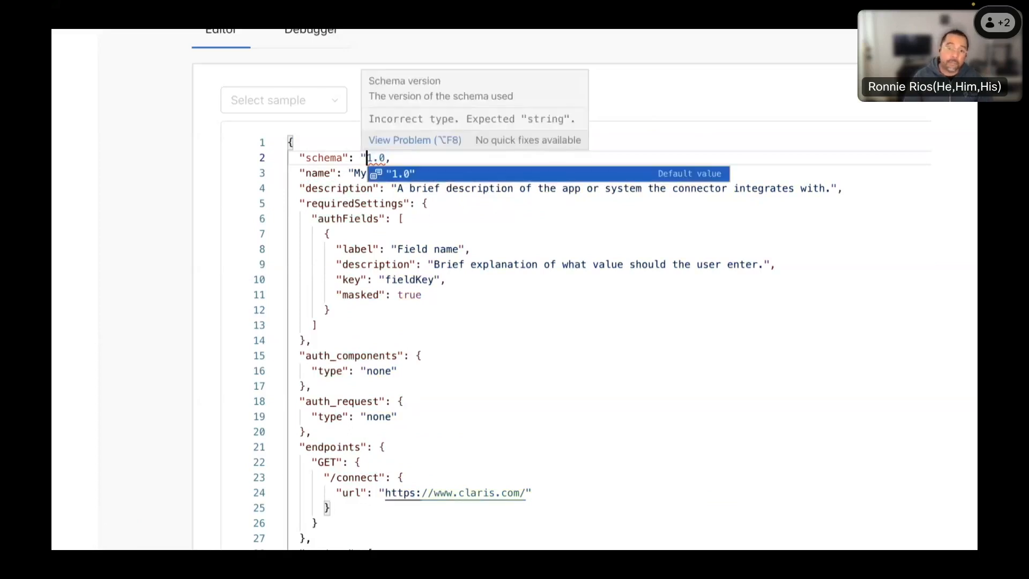
key(Return)
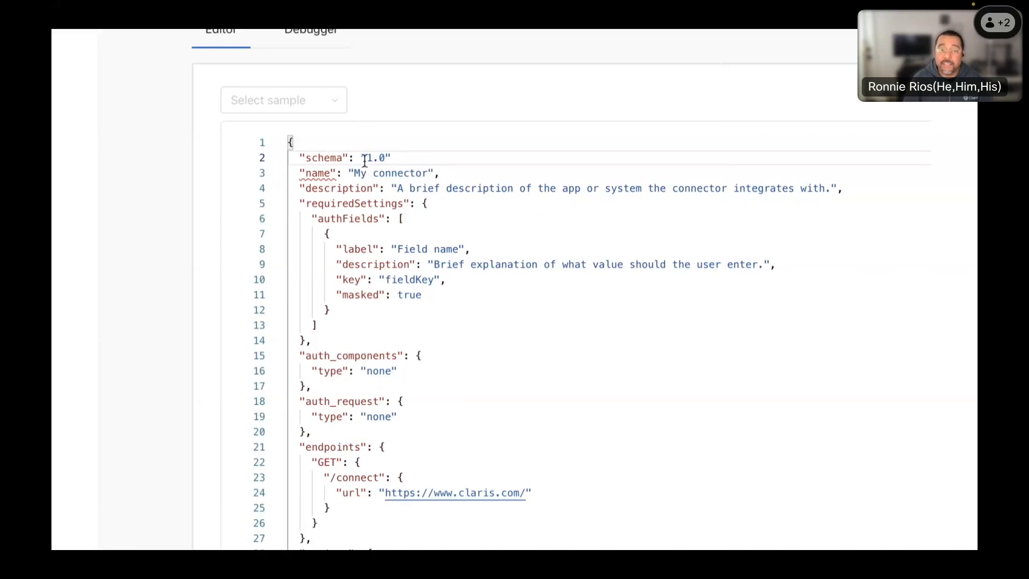
mouse_move(331, 179)
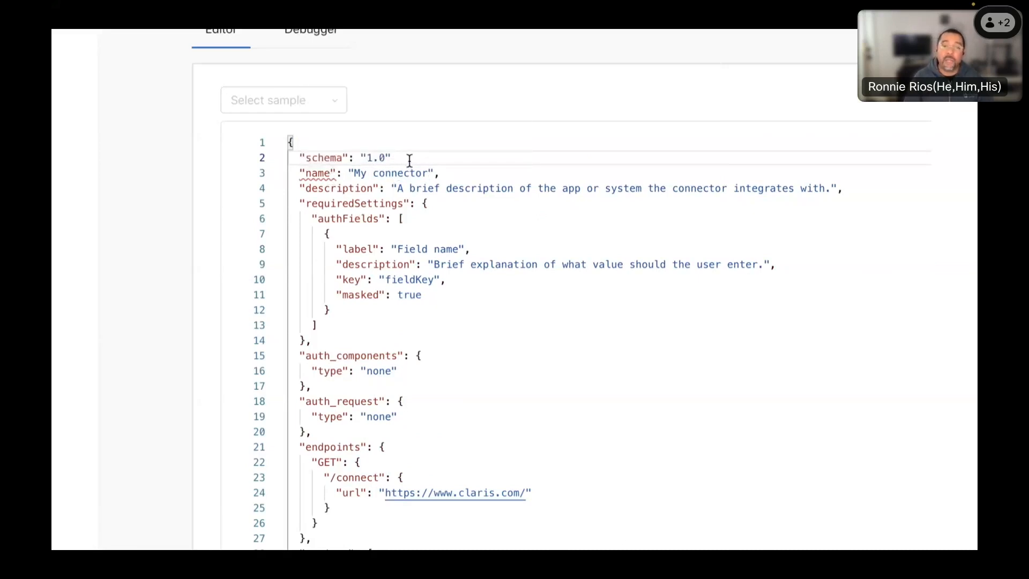
text(,)
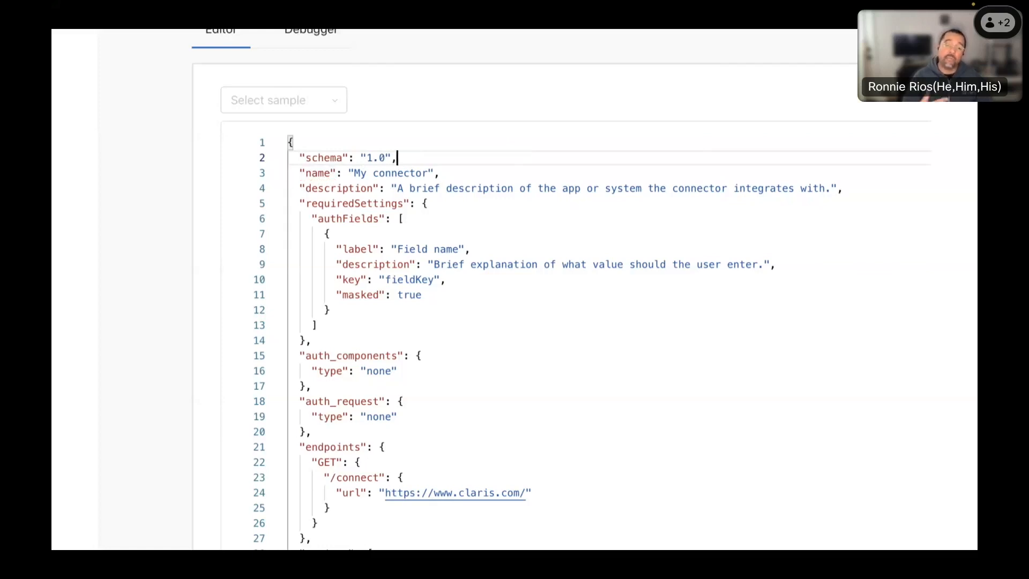
key(Return)
text(")
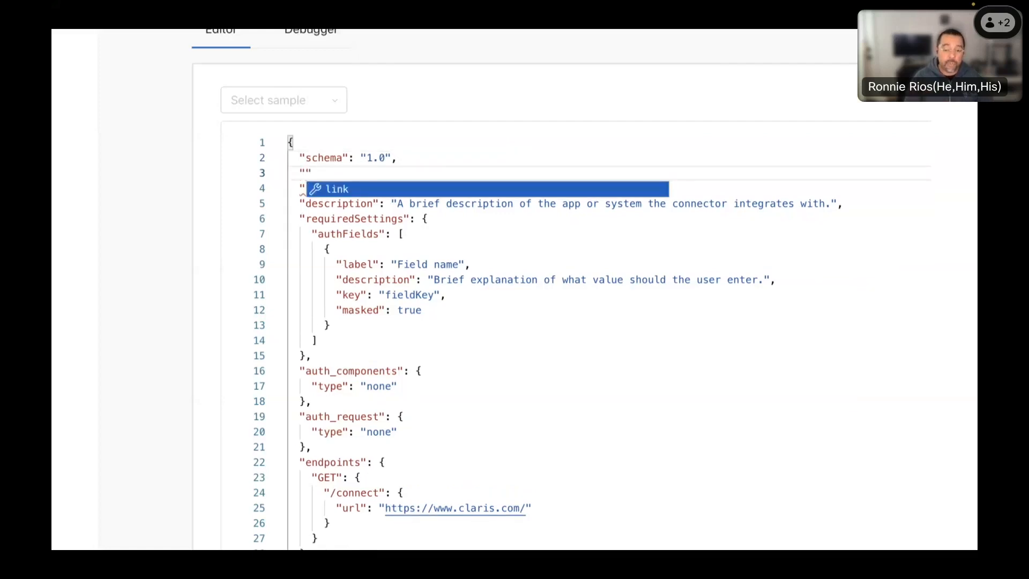
key(Return)
text(https://www.my)
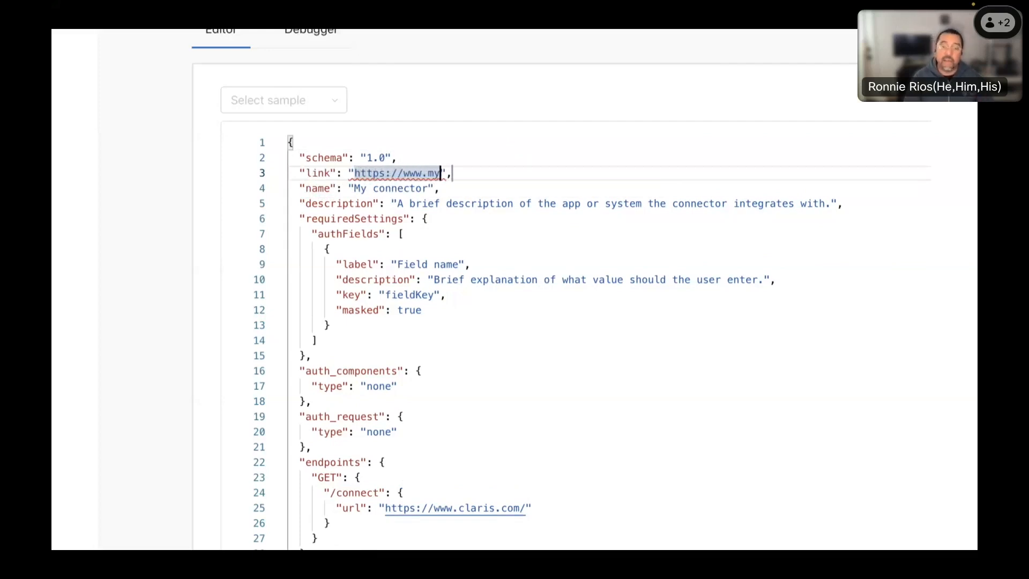
text(ser er)
key(BackSpace)
key(BackSpace)
key(BackSpace)
text(ver.com)
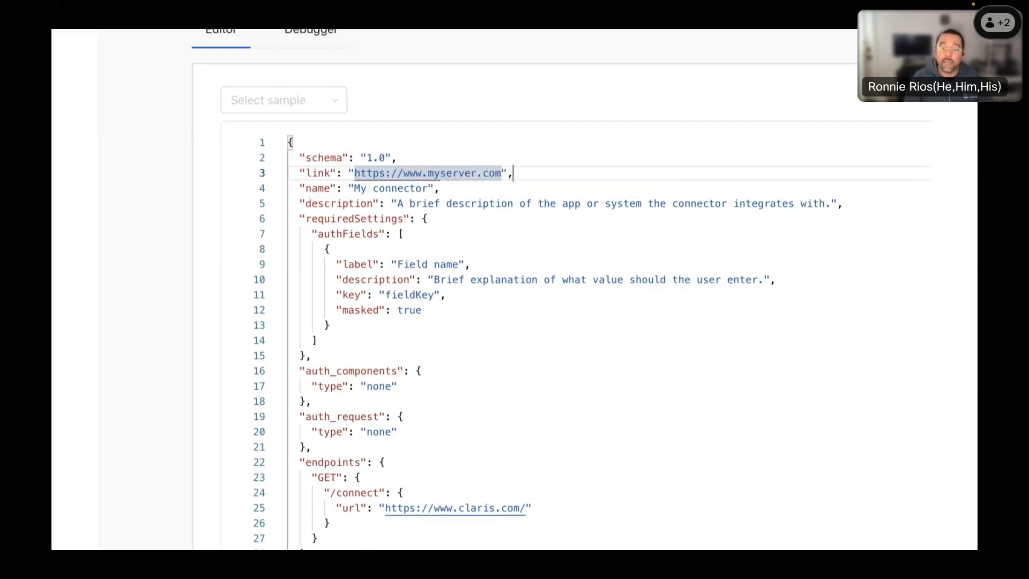
click(529, 156)
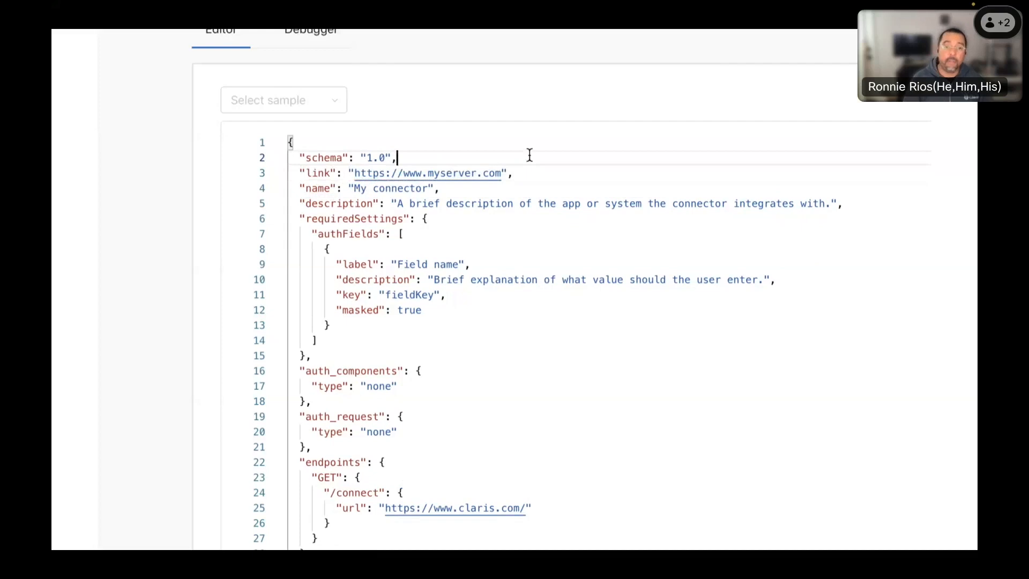
key(ctrl+a)
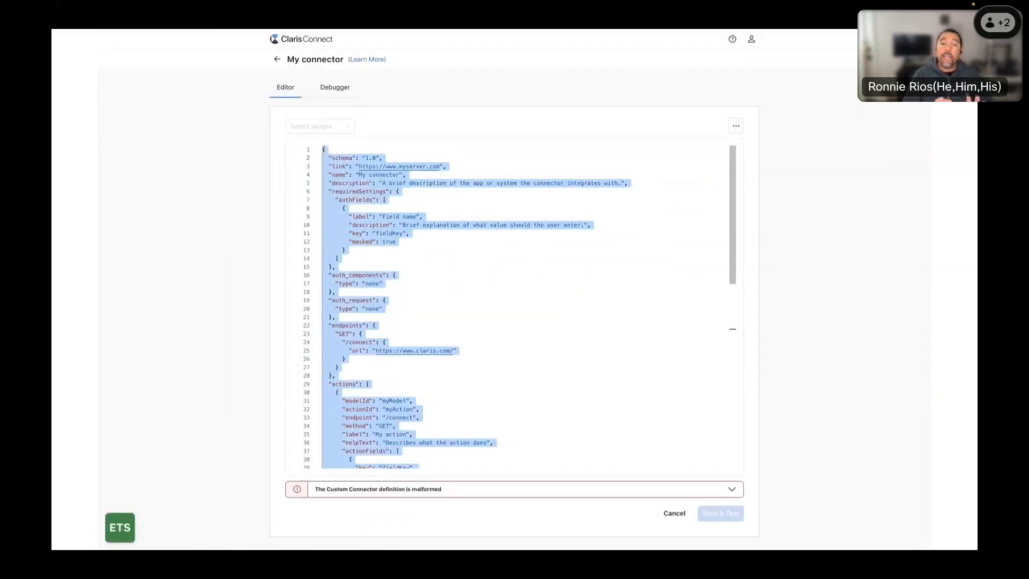
click(455, 158)
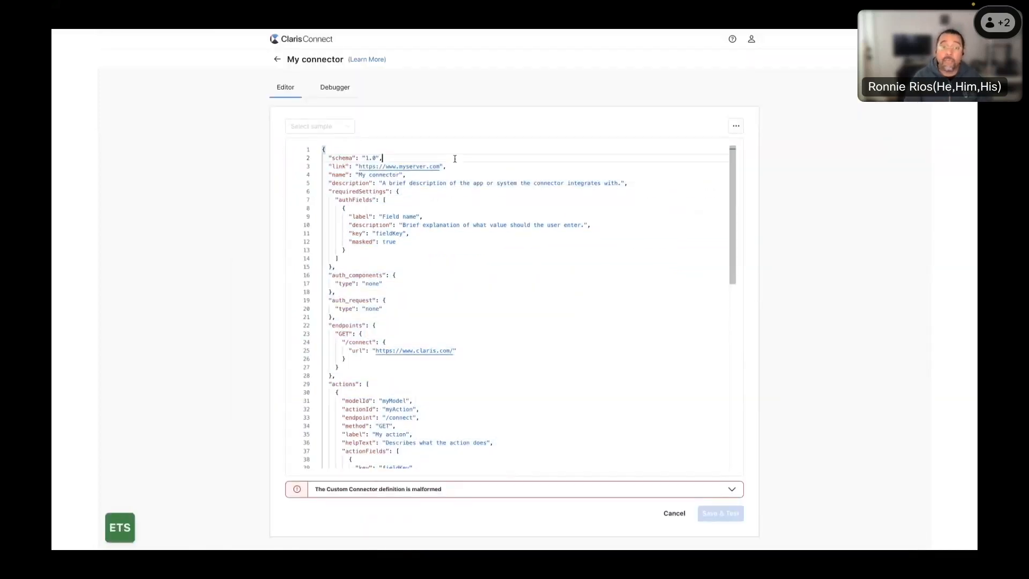
- Replace the definition with the WordPress sample and look through its JSON
click(350, 129)
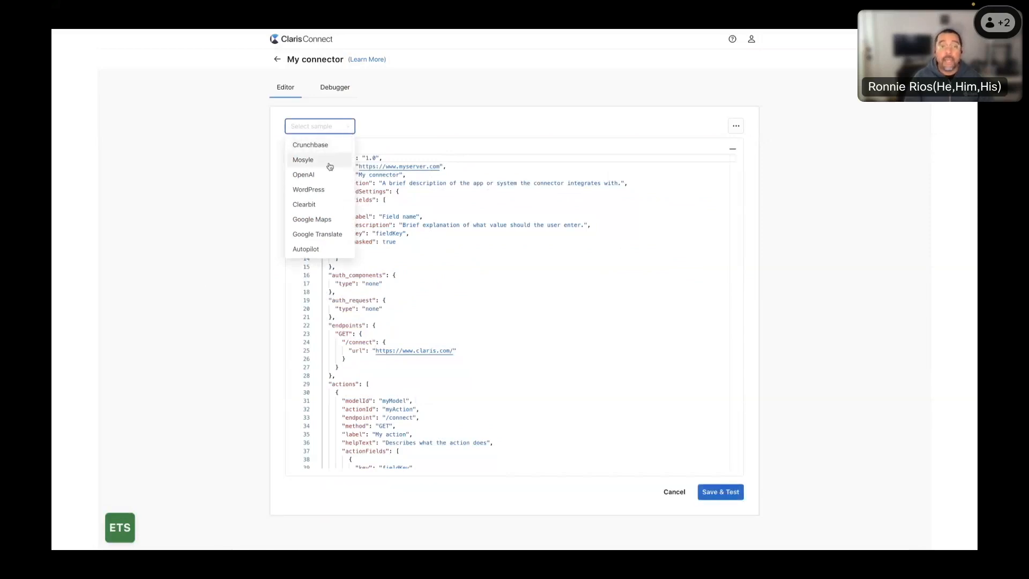
scroll(331, 191, down, 3)
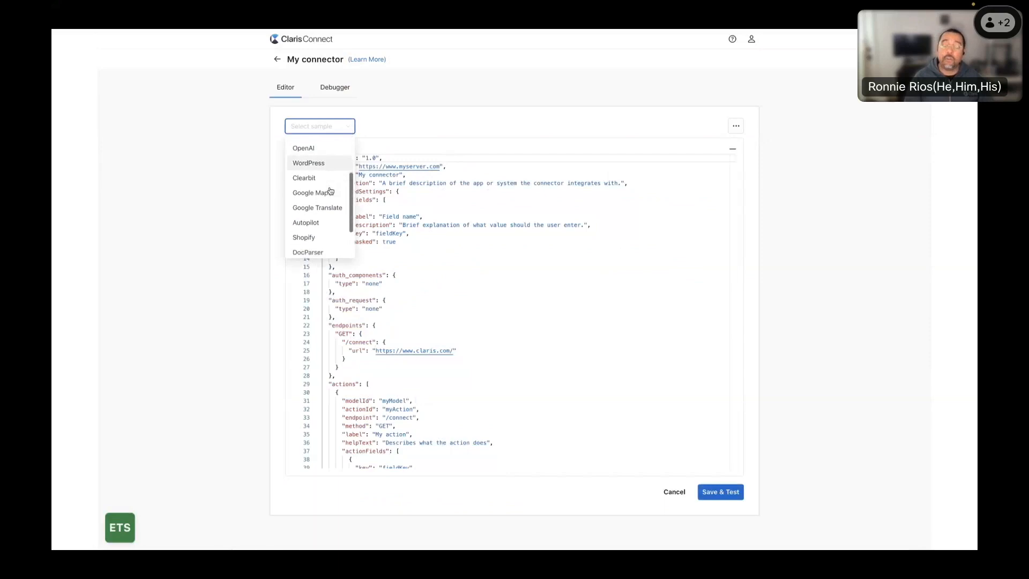
scroll(327, 192, up, 3)
click(324, 191)
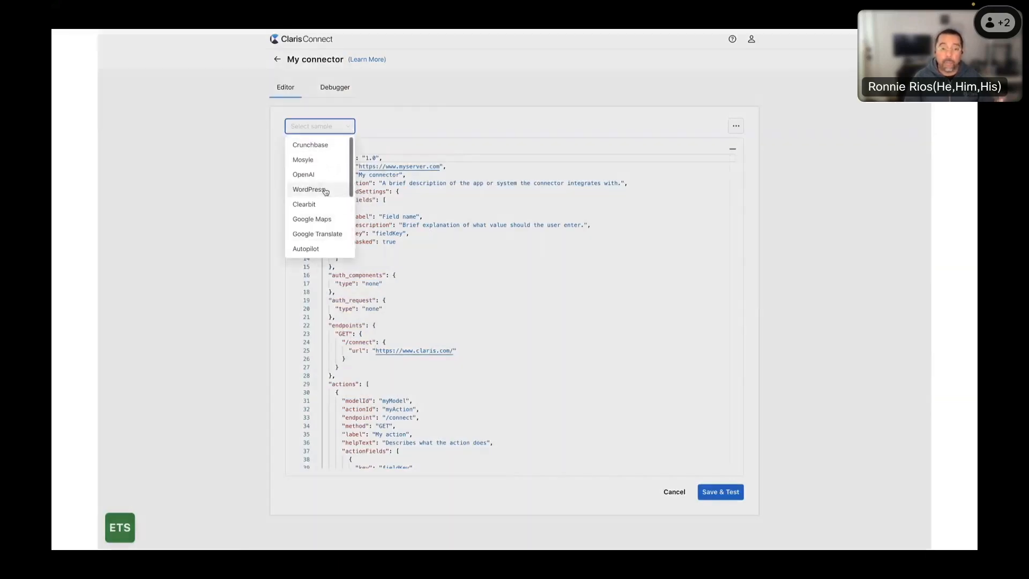
click(590, 146)
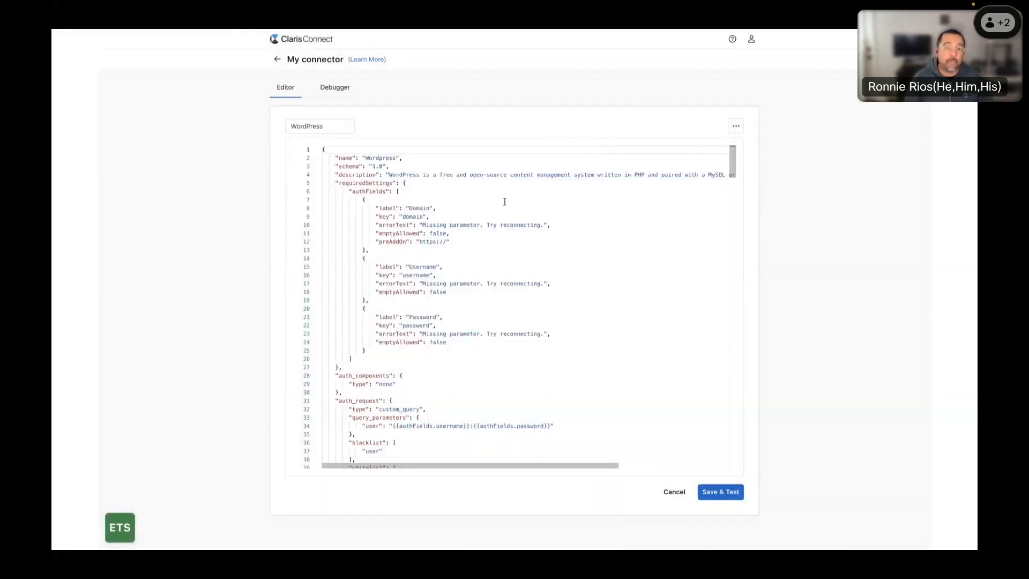
scroll(597, 225, down, 5)
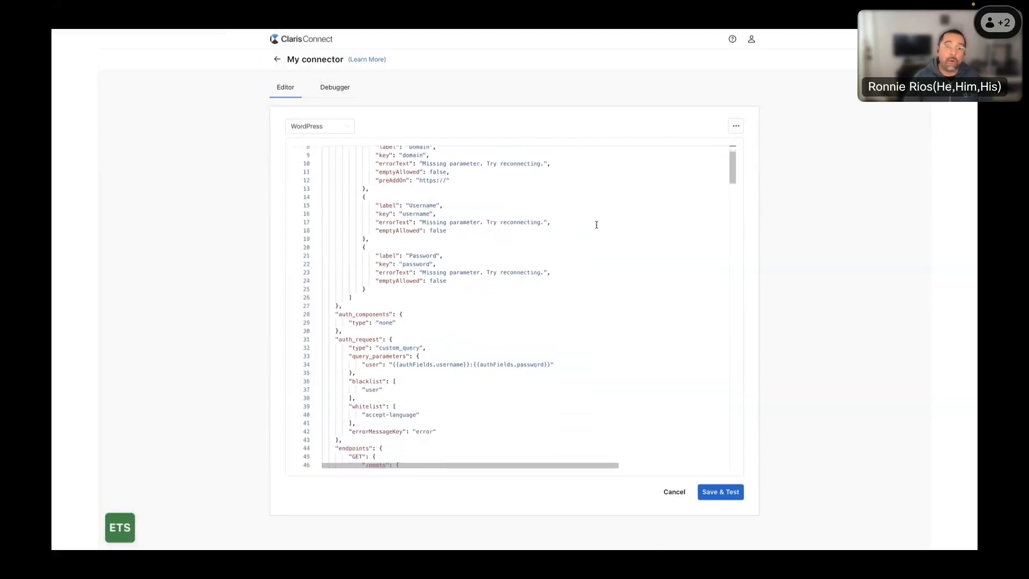
scroll(597, 225, down, 3)
scroll(596, 224, up, 5)
scroll(596, 224, up, 3)
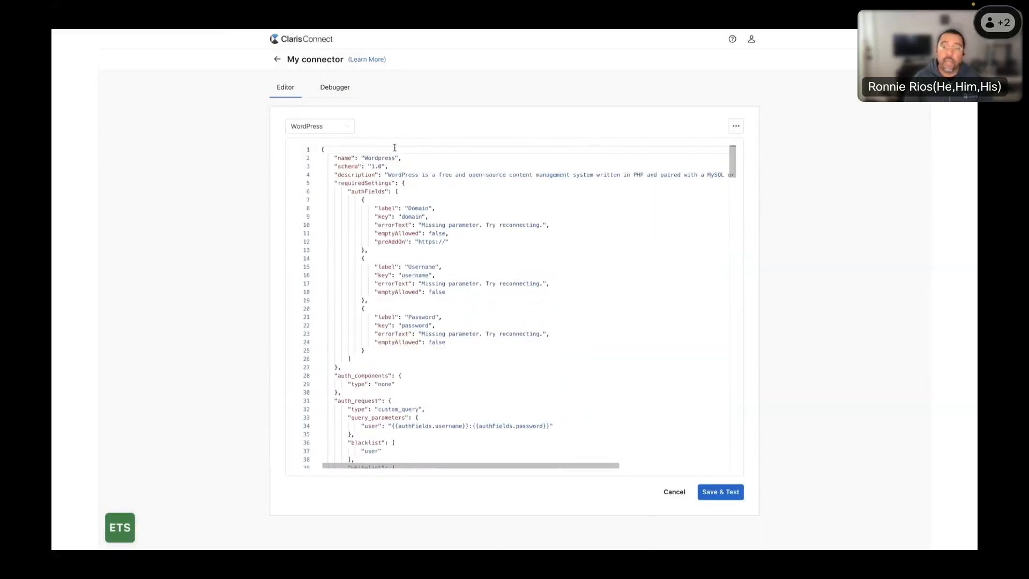
- Replace the connector definition with the Clearbit sample
click(349, 126)
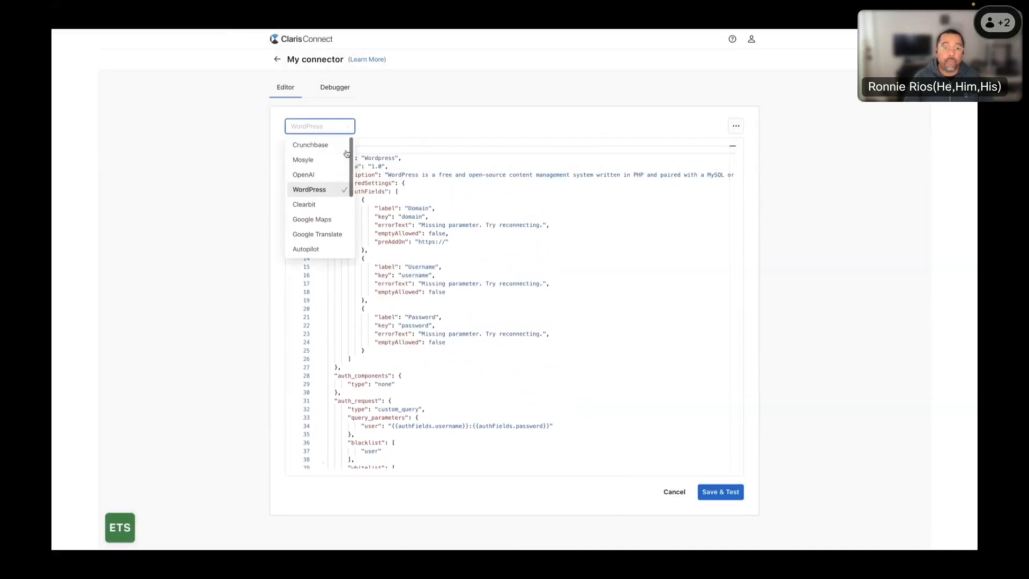
click(330, 208)
click(592, 148)
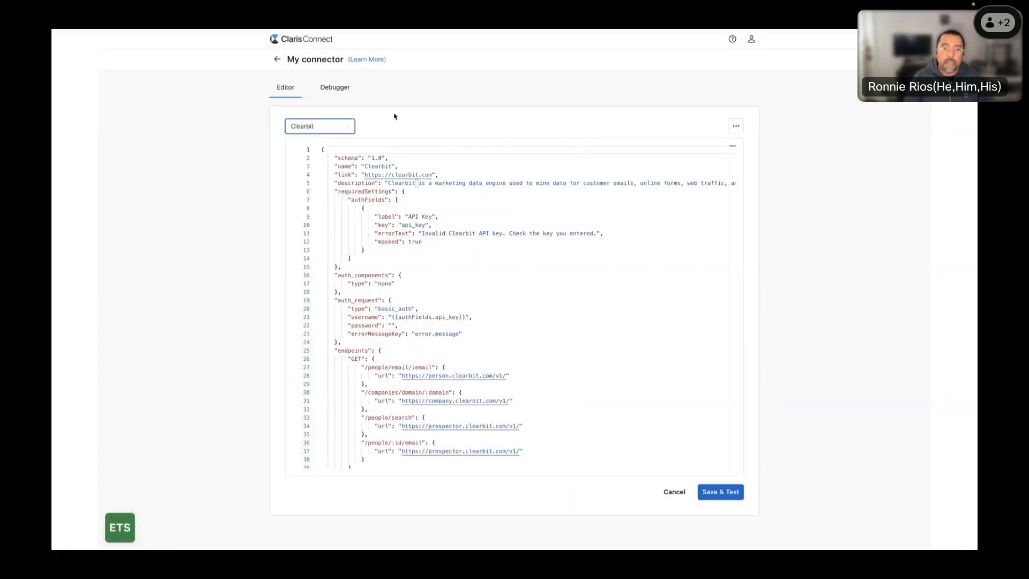
- Replace the connector definition with the Crunchbase sample
click(349, 128)
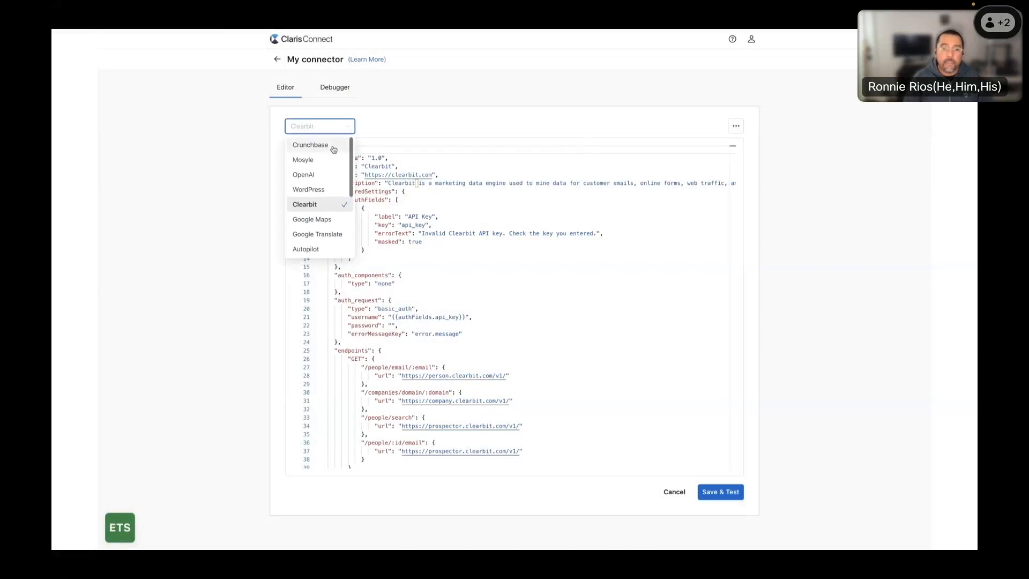
click(333, 149)
click(595, 148)
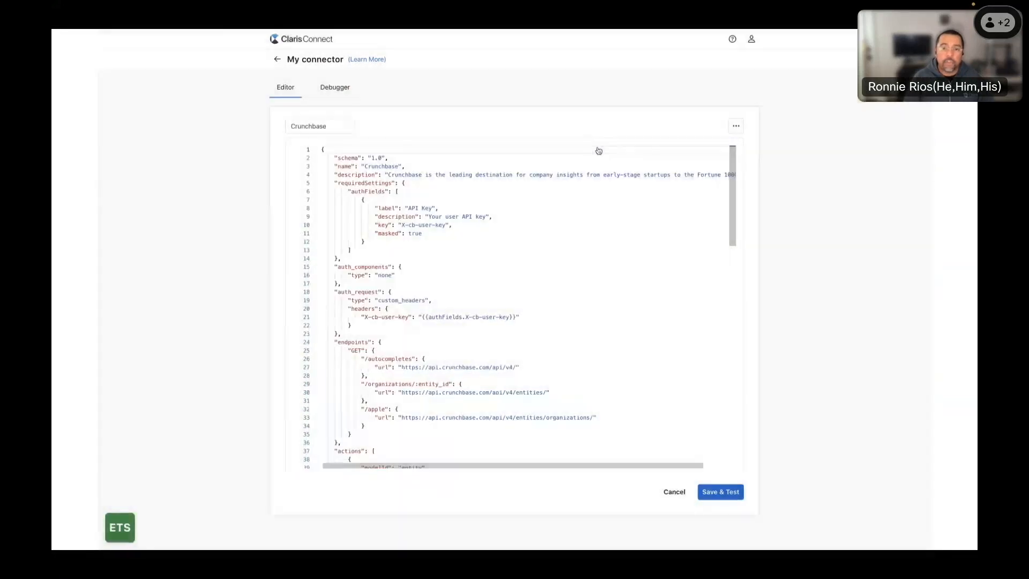
- Rename the connector to "My Crunchbase" in its JSON definition and save it for testing
click(364, 167)
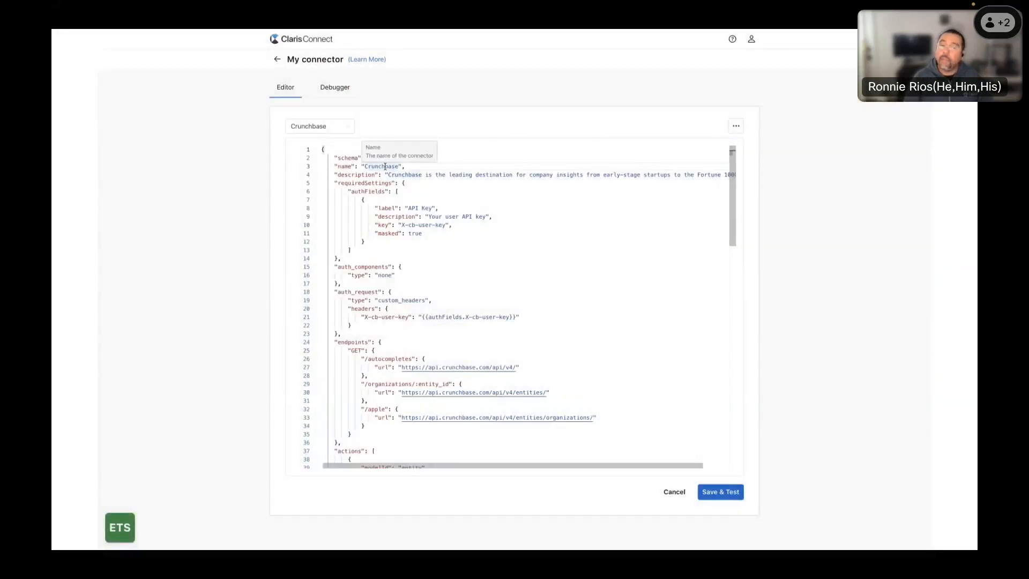
text(My)
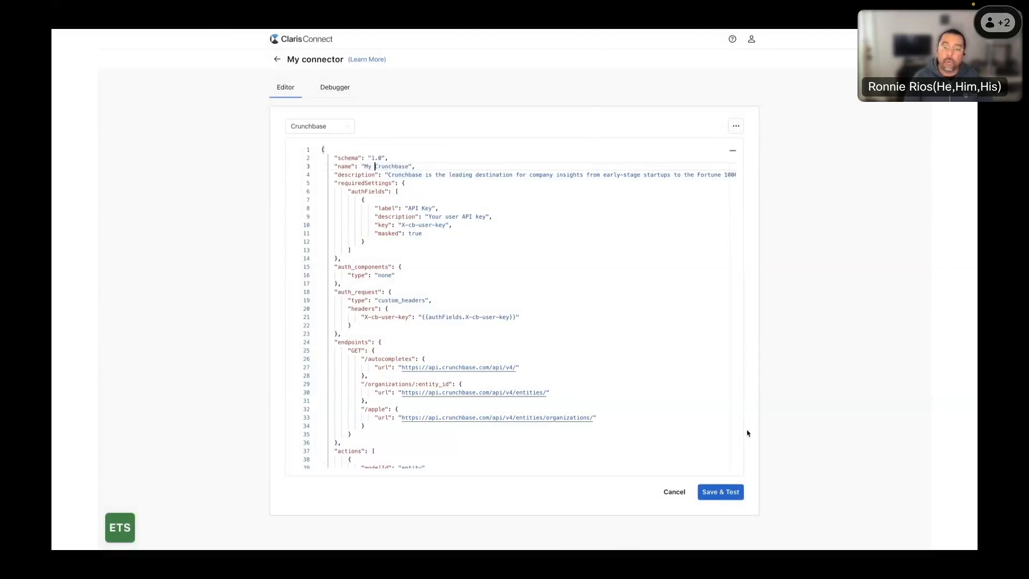
click(722, 493)
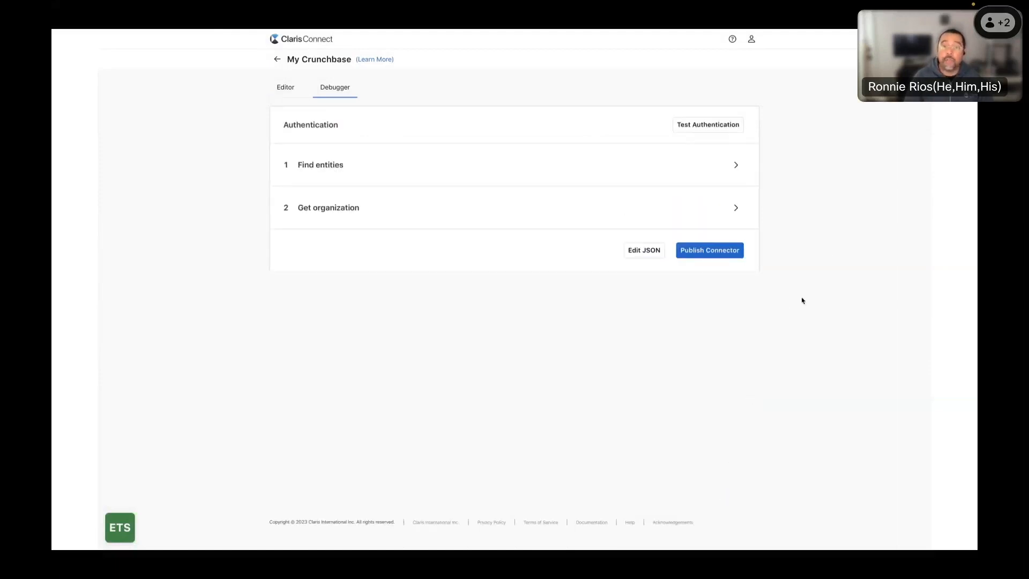
- Test the connector's authentication with the pasted API key and review the request and response
click(717, 128)
click(510, 169)
key(super+v)
click(599, 196)
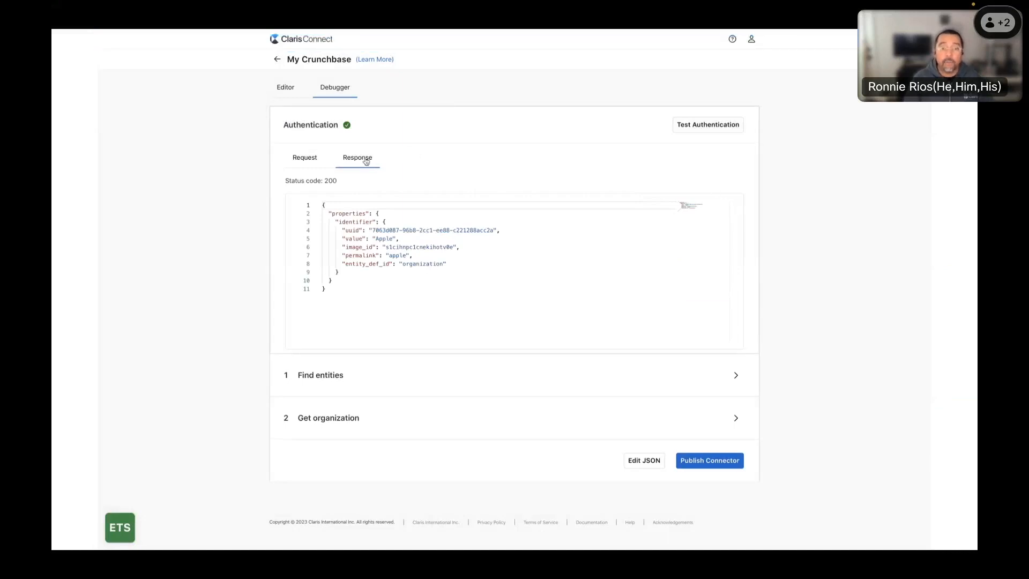
click(304, 158)
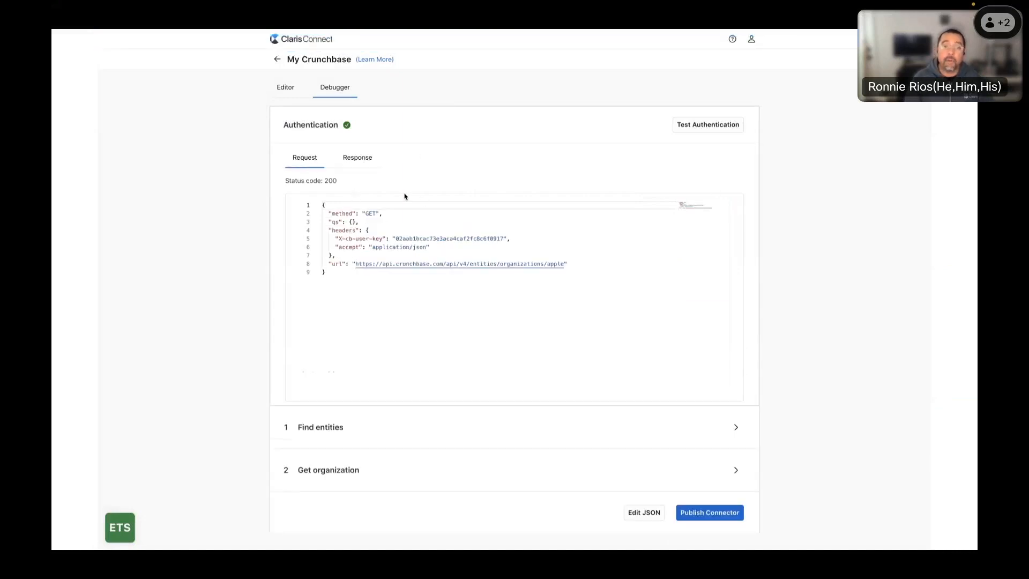
click(362, 159)
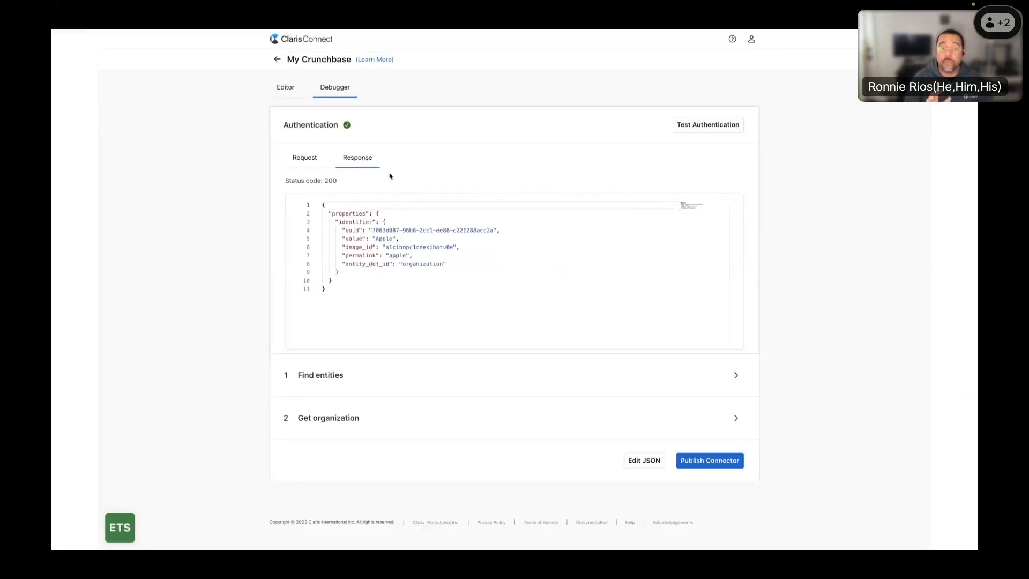
- Test the Find entities action with the term "claris international"
click(664, 377)
click(599, 242)
text(cla)
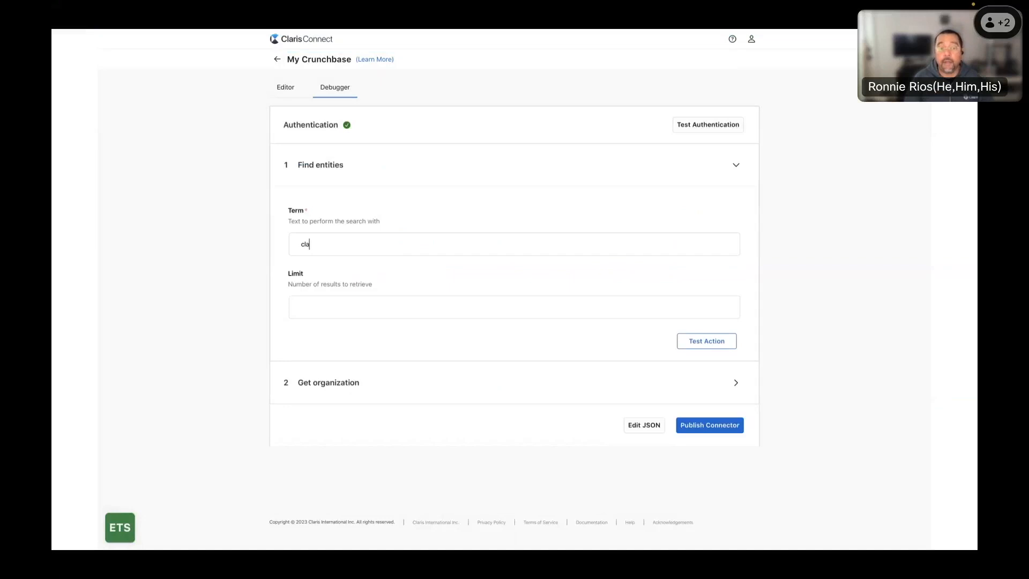
text(ris international)
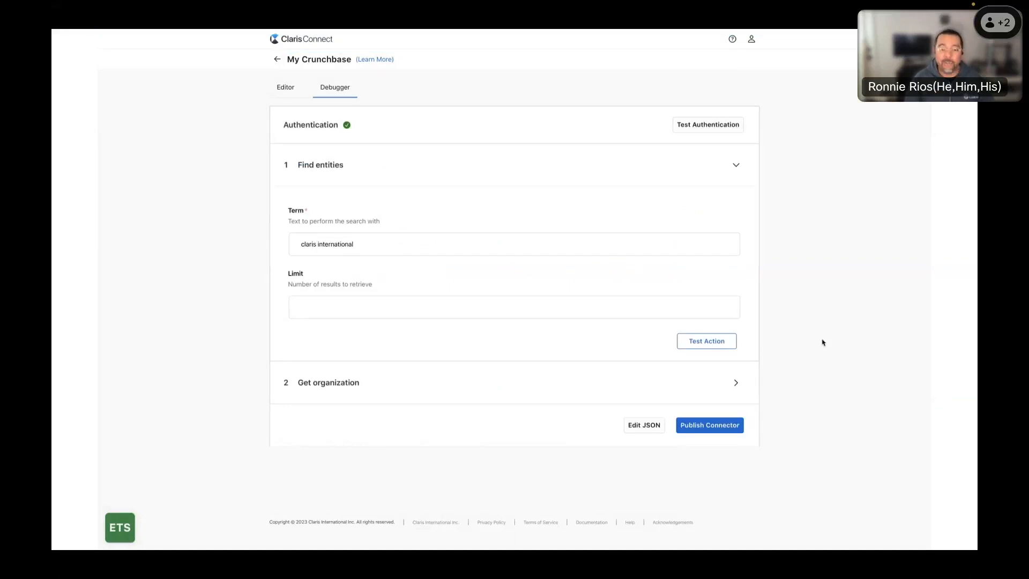
click(719, 349)
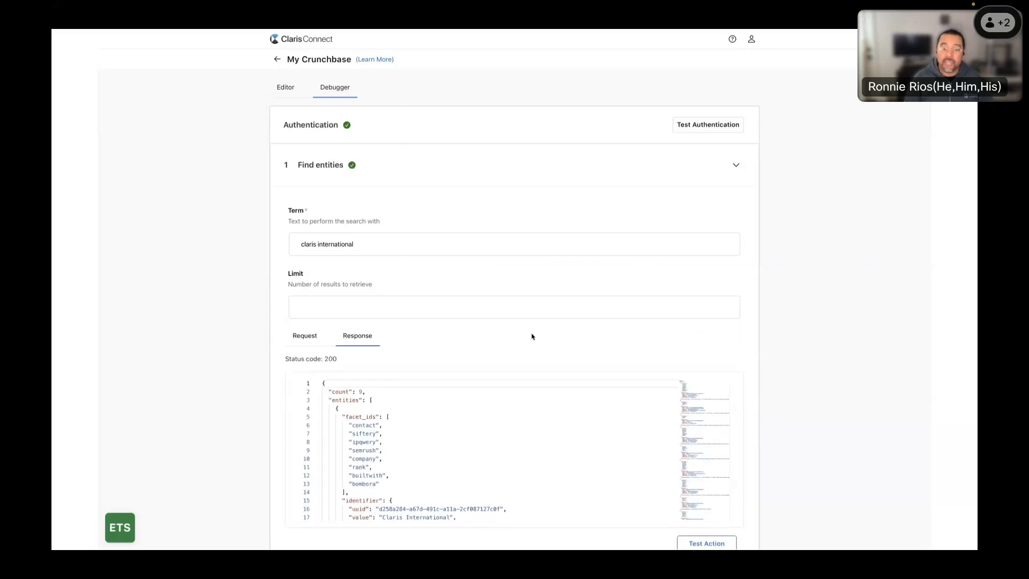
- Review the request and the response of the Find entities test
scroll(530, 335, down, 1)
click(304, 307)
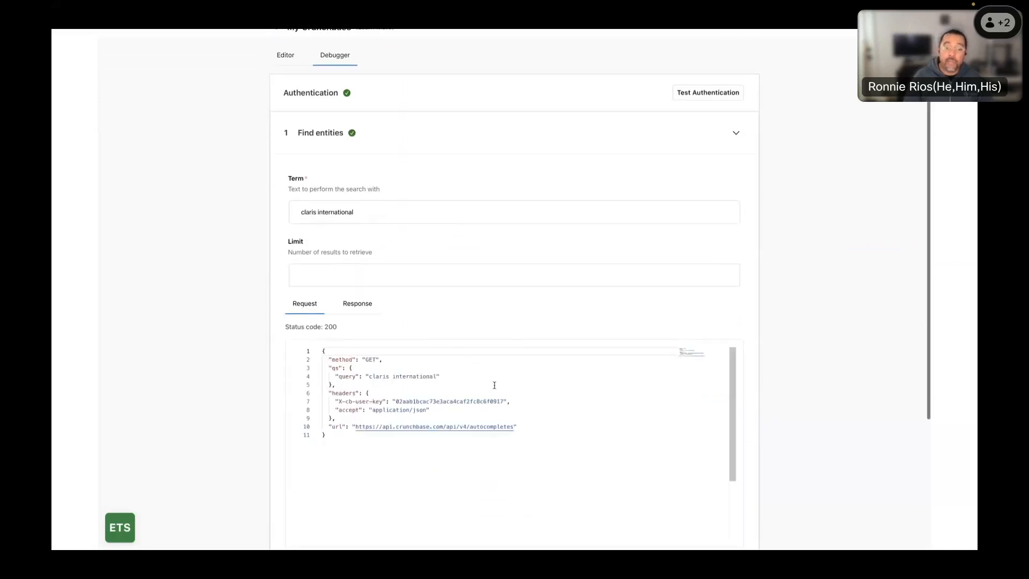
click(366, 312)
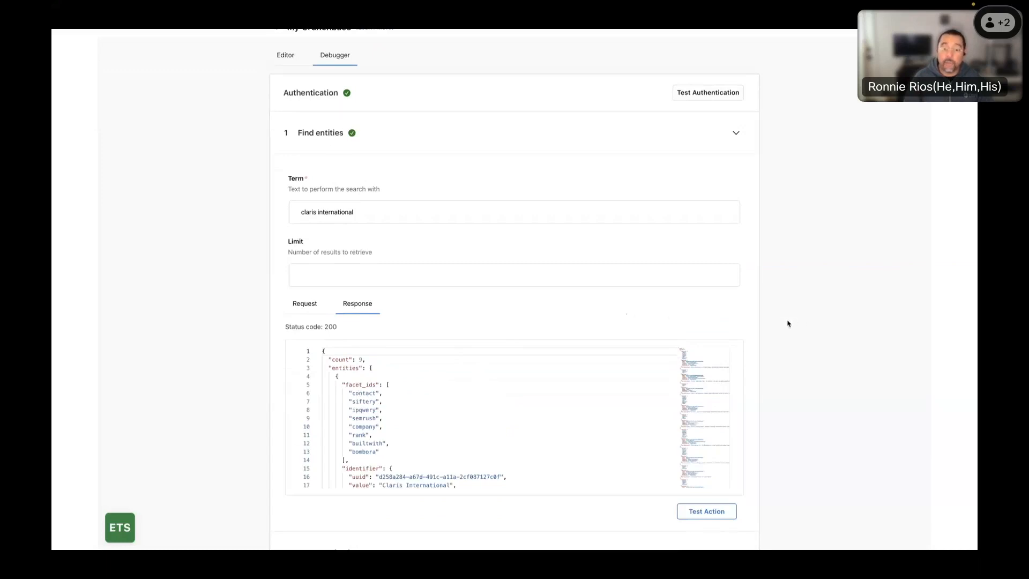
- Reopen the My Crunchbase connector, rename it to "My Crunchbase connector" in its JSON definition and save it for testing
scroll(788, 323, up, 1)
click(277, 62)
click(567, 141)
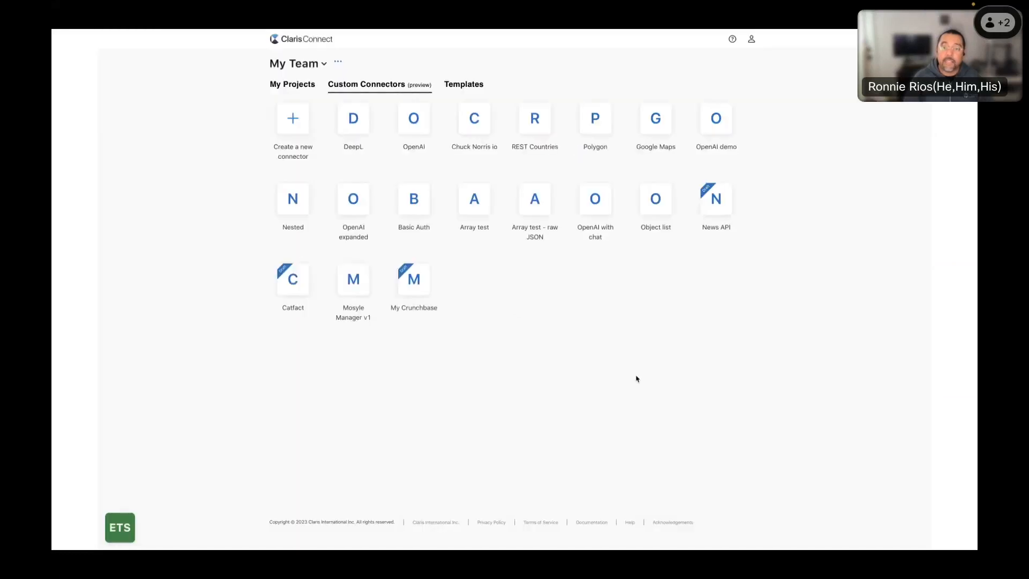
click(422, 290)
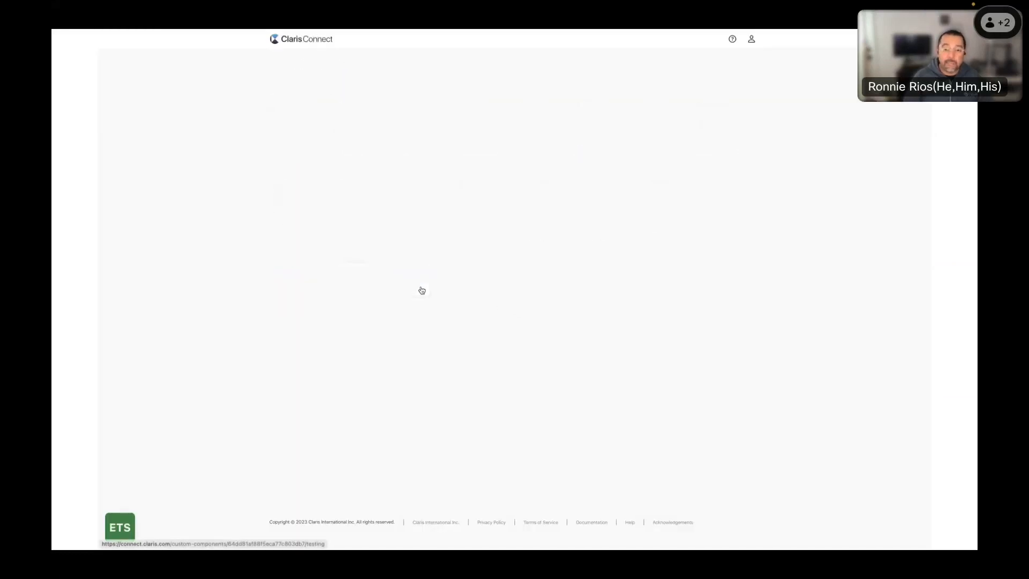
click(500, 202)
click(403, 166)
text(connector",)
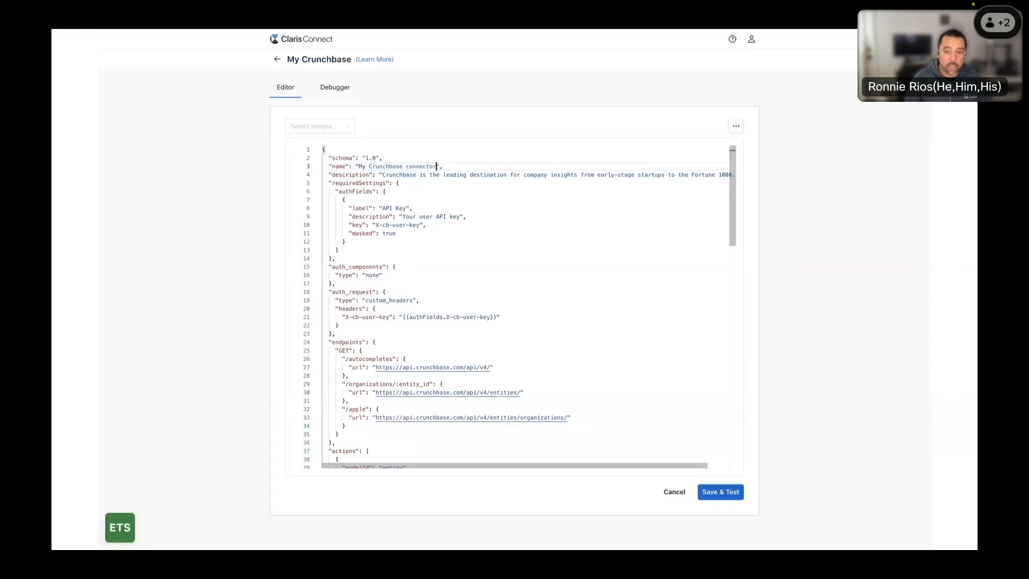
click(721, 493)
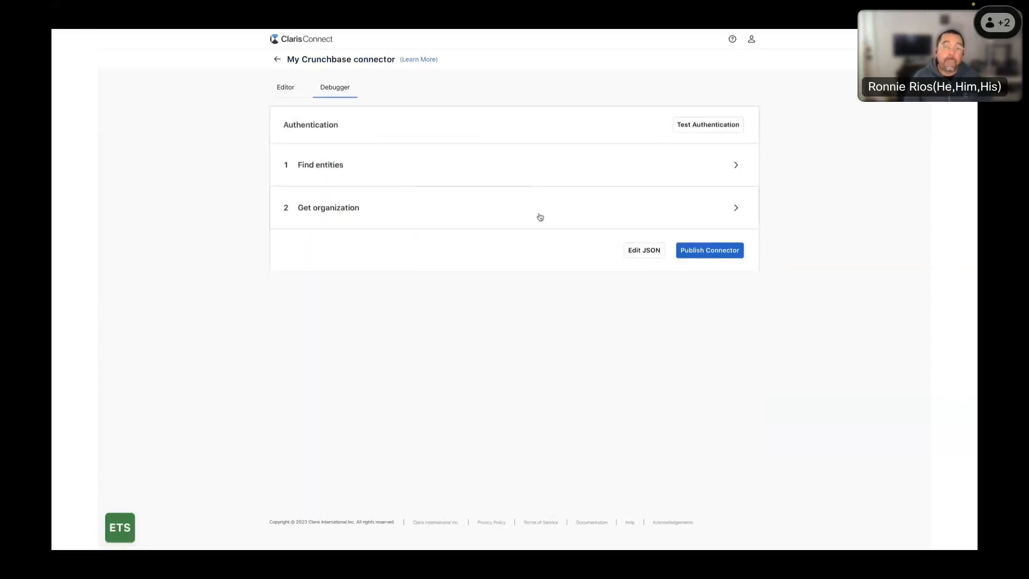
- Publish the My Crunchbase connector and copy the JSON of its published definition
click(733, 252)
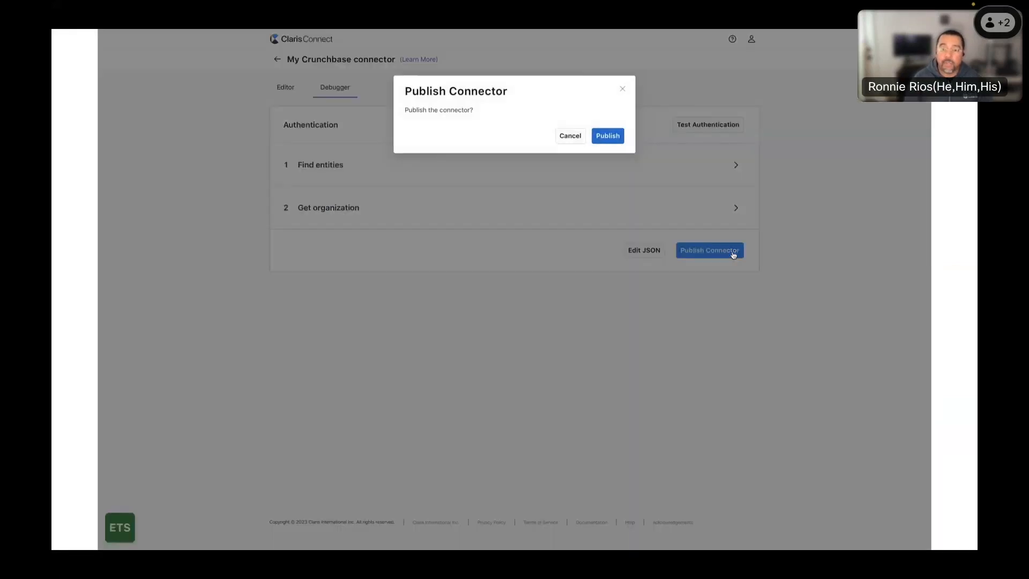
click(614, 138)
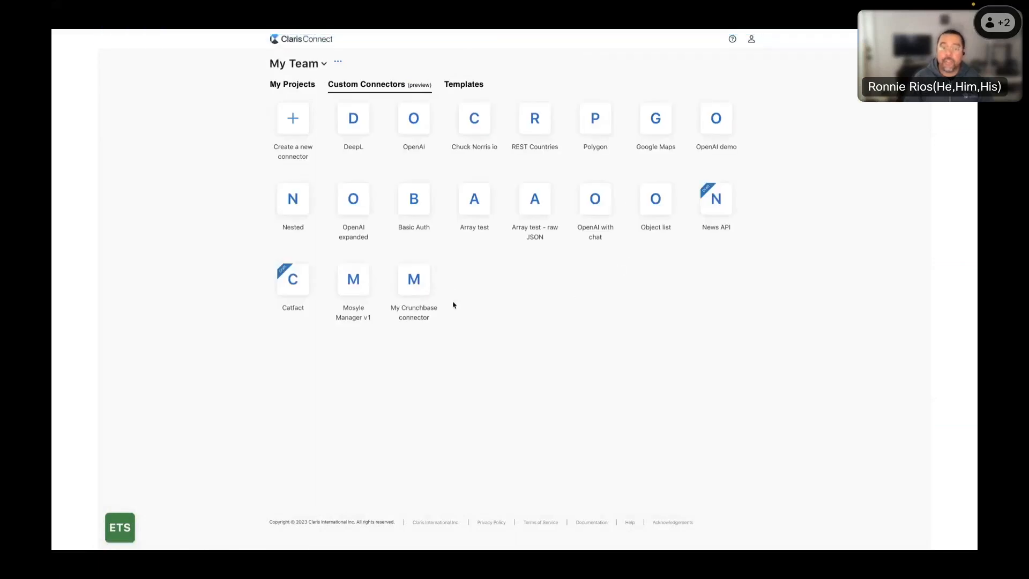
click(416, 288)
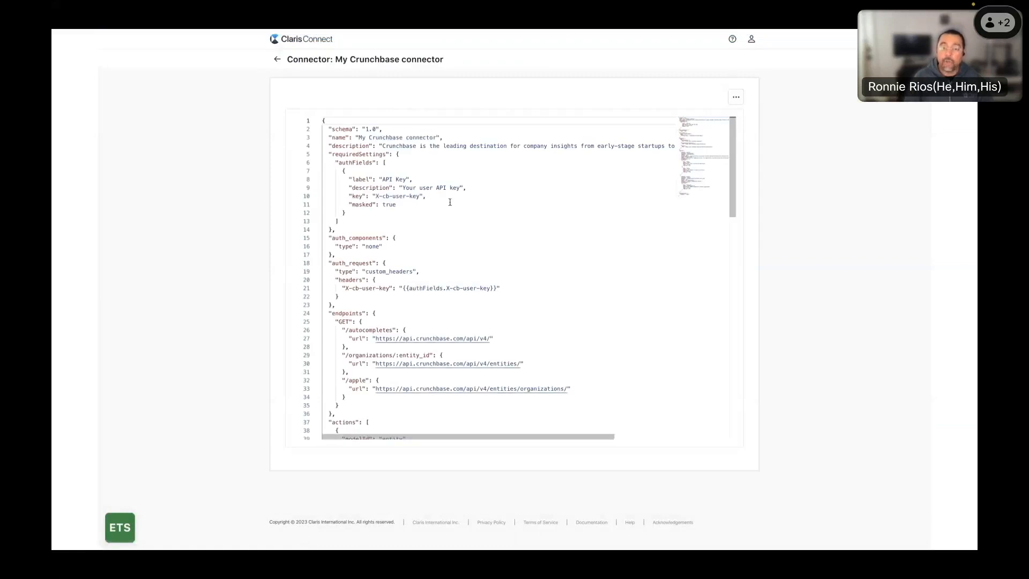
click(736, 97)
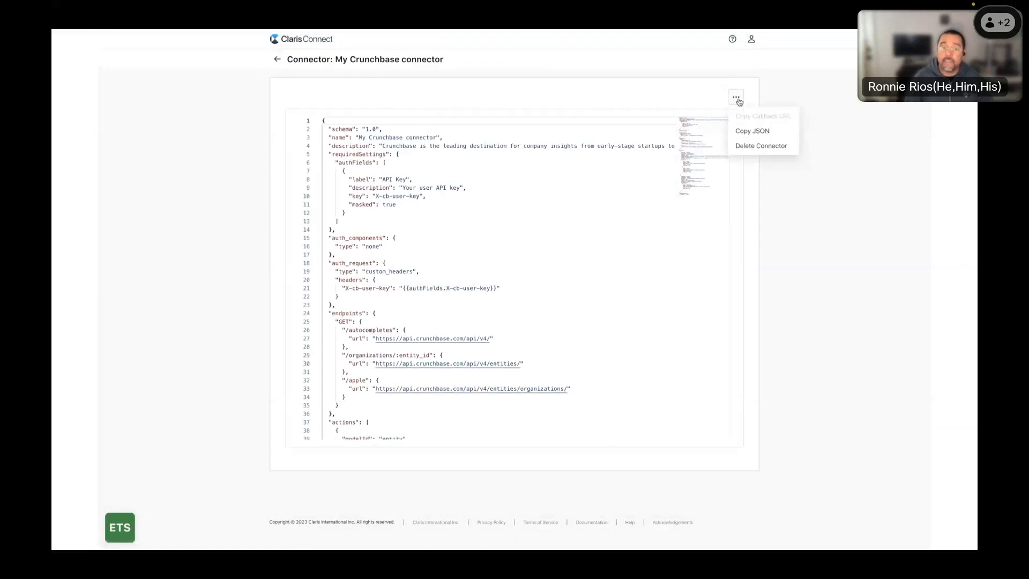
click(769, 131)
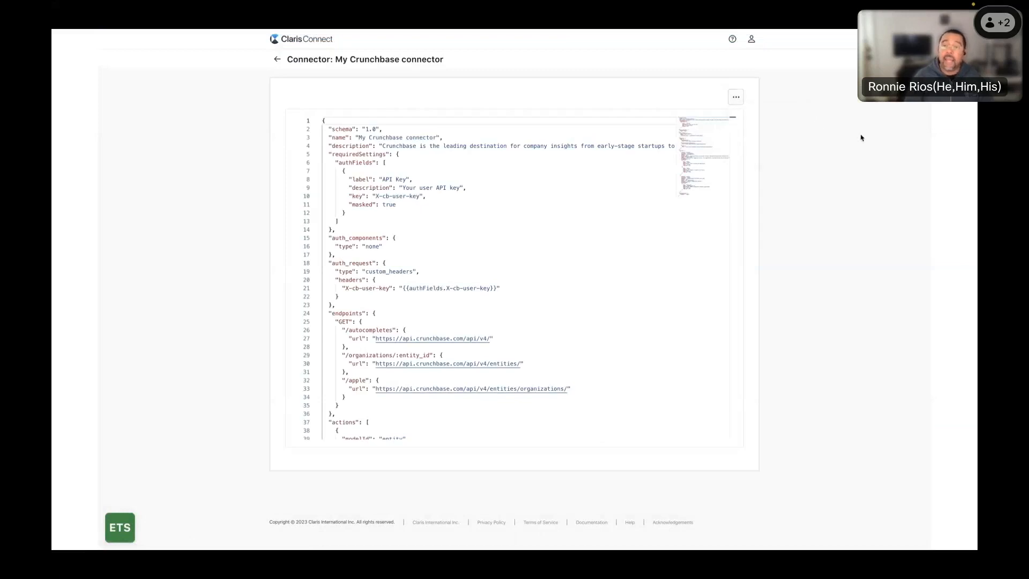
- Add My Crunchbase connector's Find entities action to the "Fun with custom connector" flow in the Custom connectors workshop project
click(277, 60)
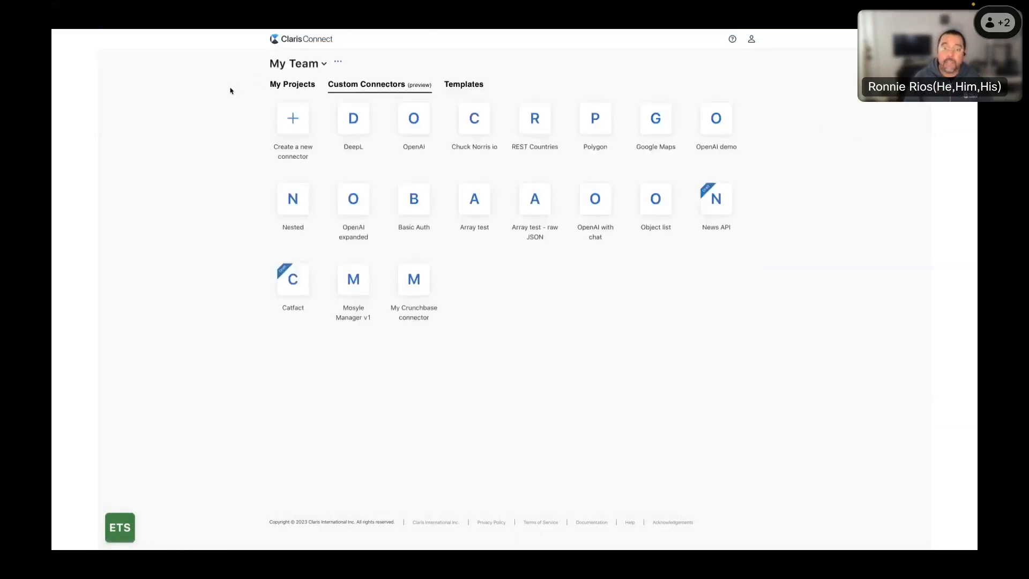
click(295, 87)
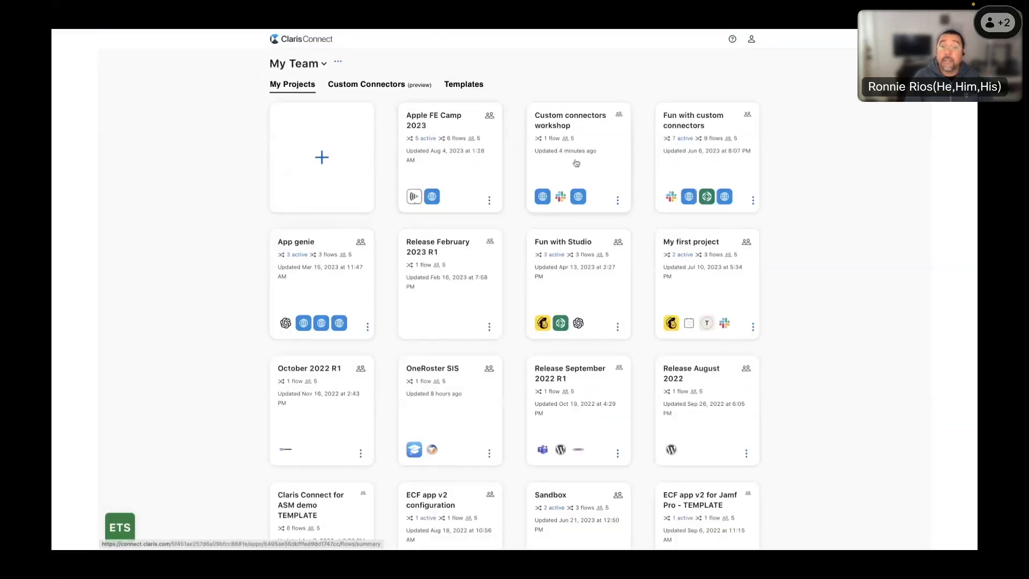
click(589, 167)
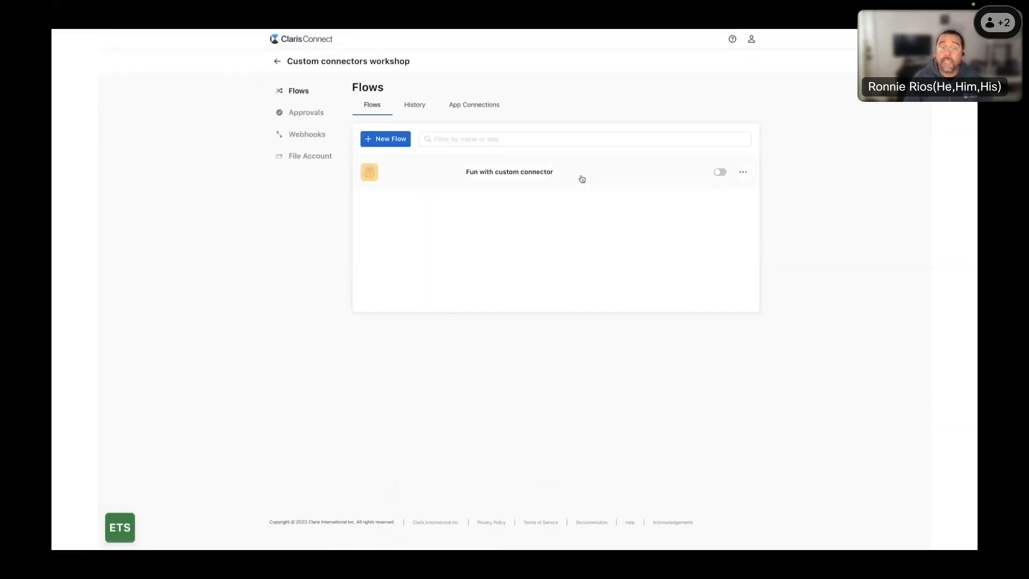
click(582, 178)
click(748, 125)
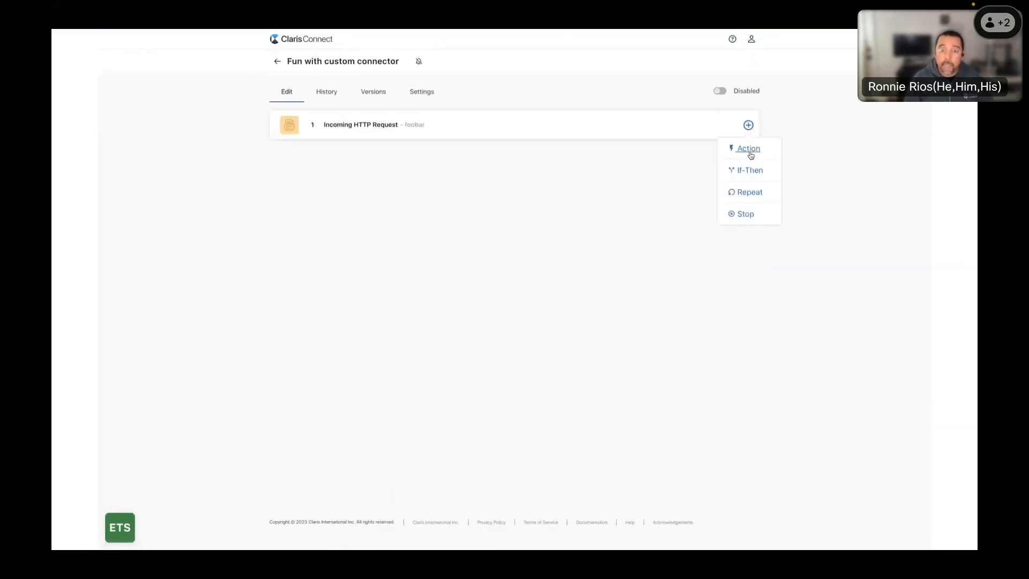
click(749, 149)
scroll(563, 279, down, 1)
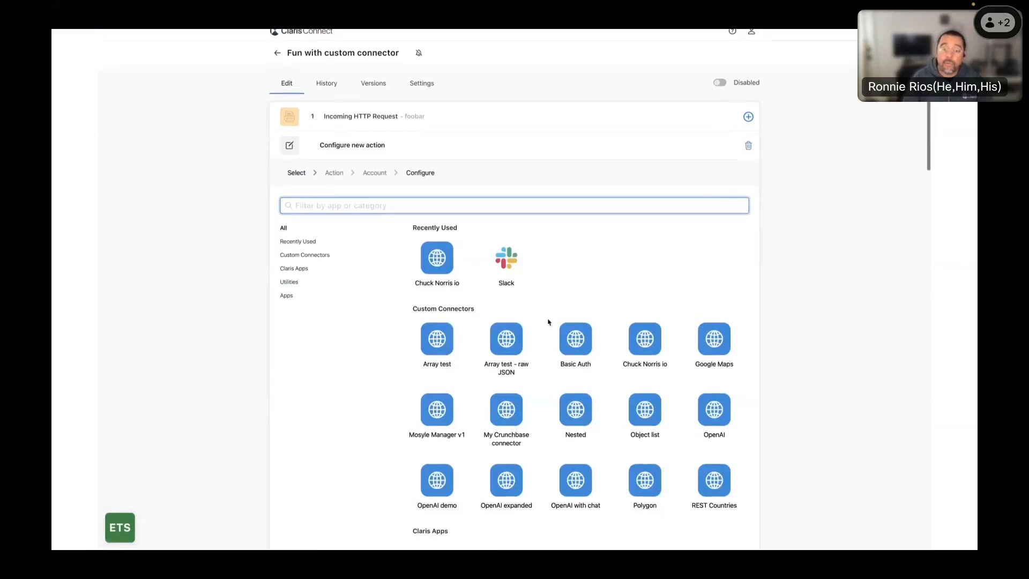
click(513, 416)
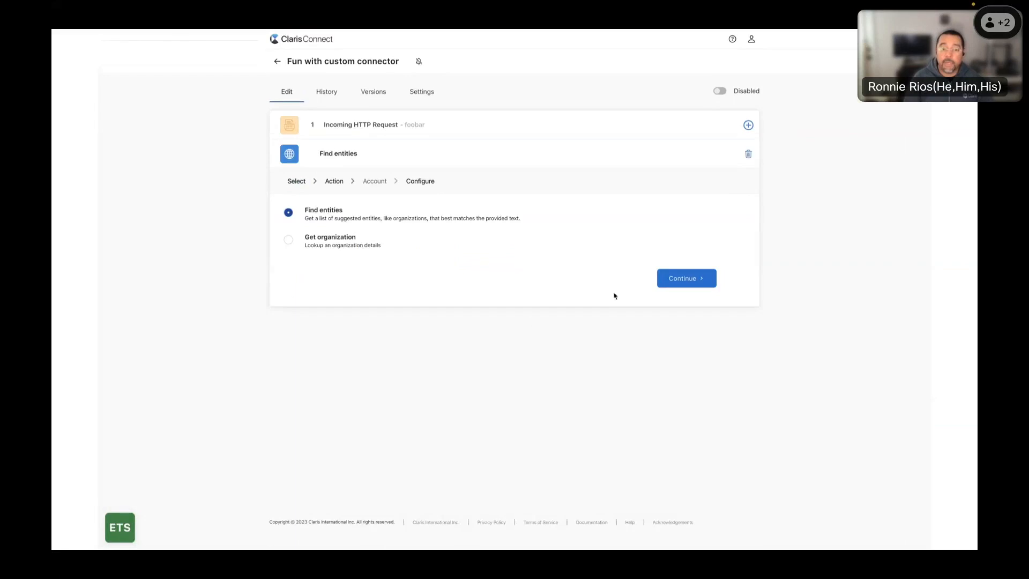
click(677, 280)
- Connect an account for the Find entities action by pasting the API key and save it
click(568, 231)
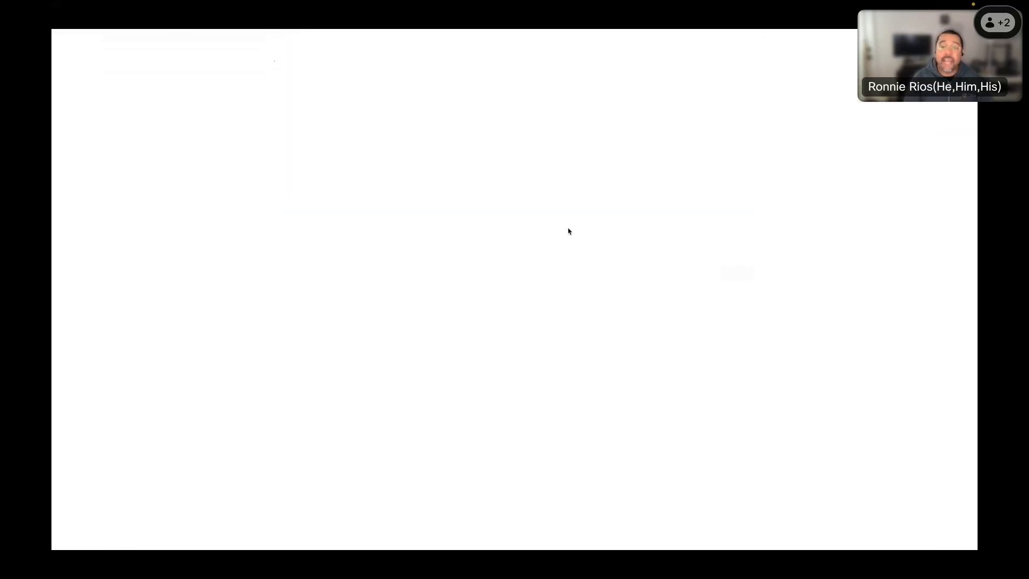
click(469, 133)
key(ctrl+v)
click(582, 177)
click(686, 267)
- Set the Find entities search term to "claris international", test the action and review its response
click(641, 252)
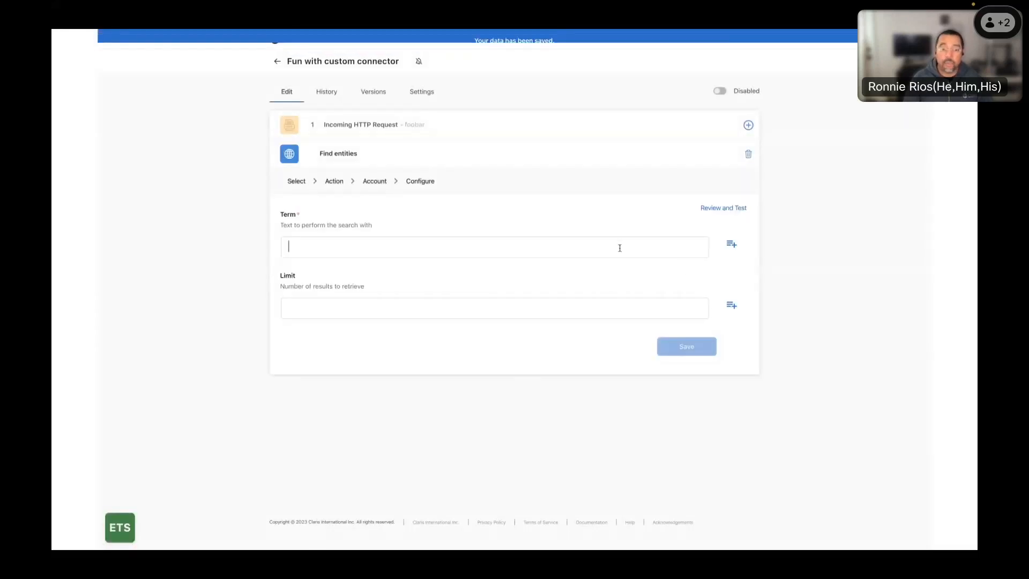
text(claris international)
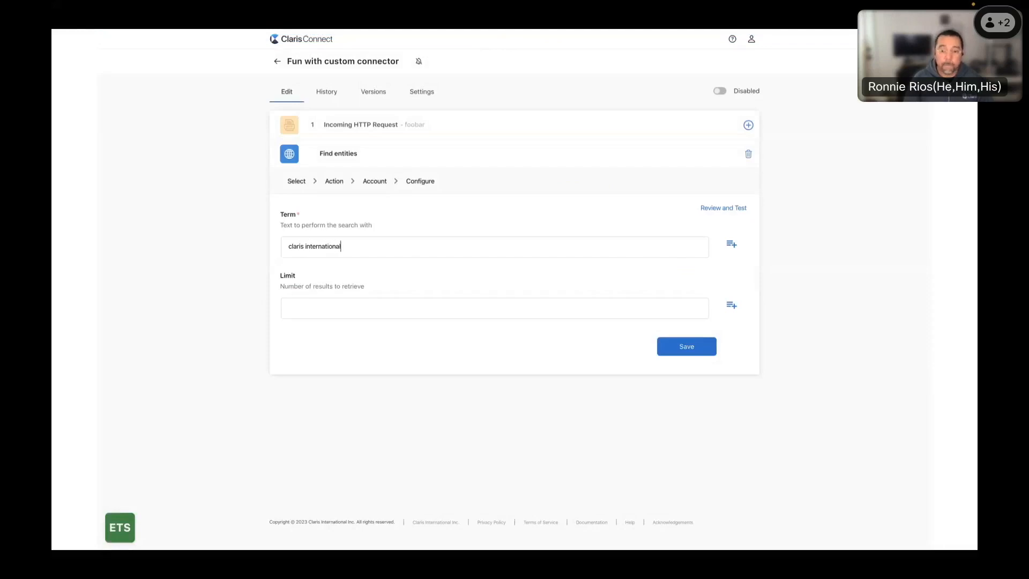
click(738, 209)
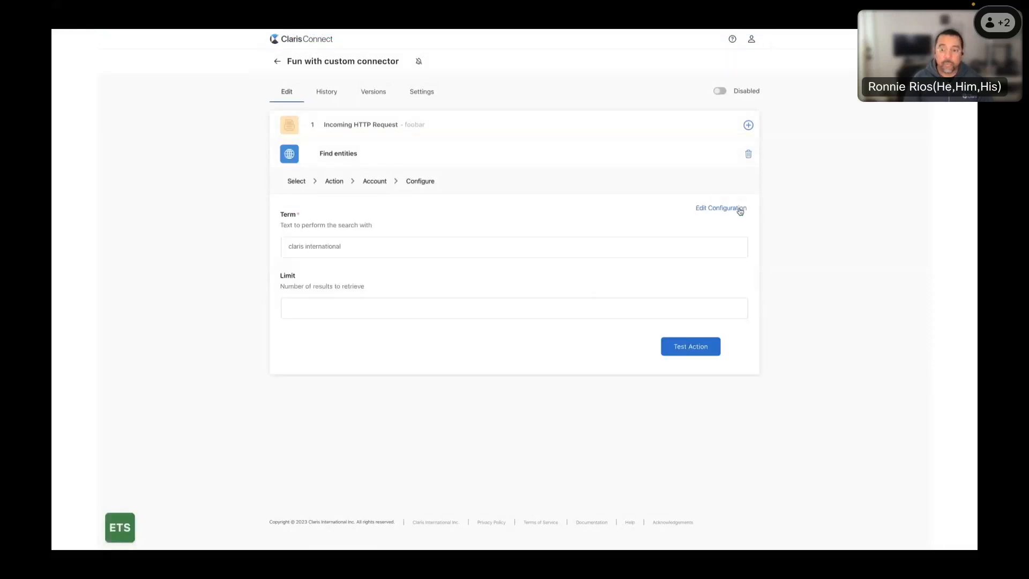
click(690, 346)
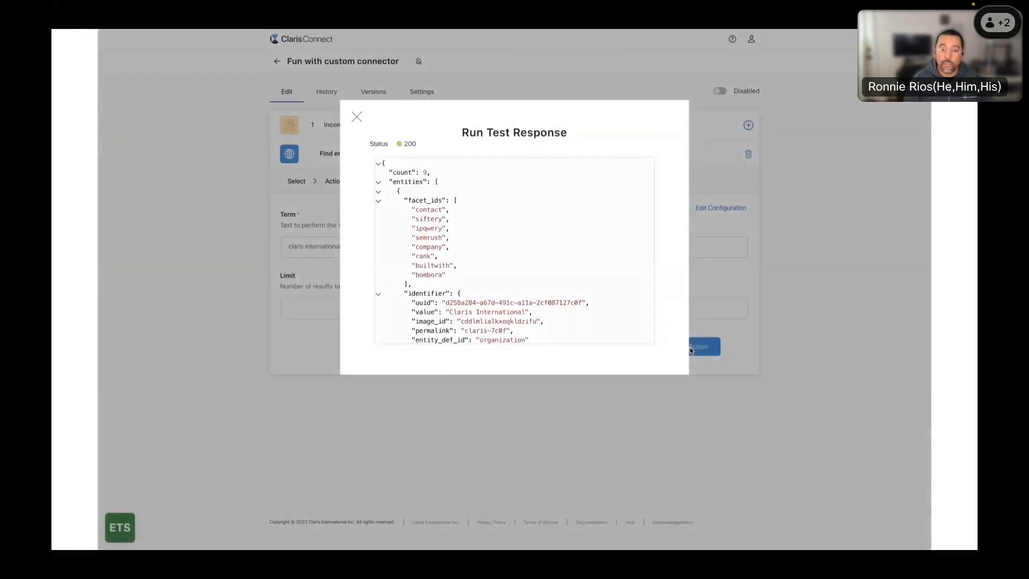
scroll(562, 252, down, 10)
scroll(563, 251, up, 10)
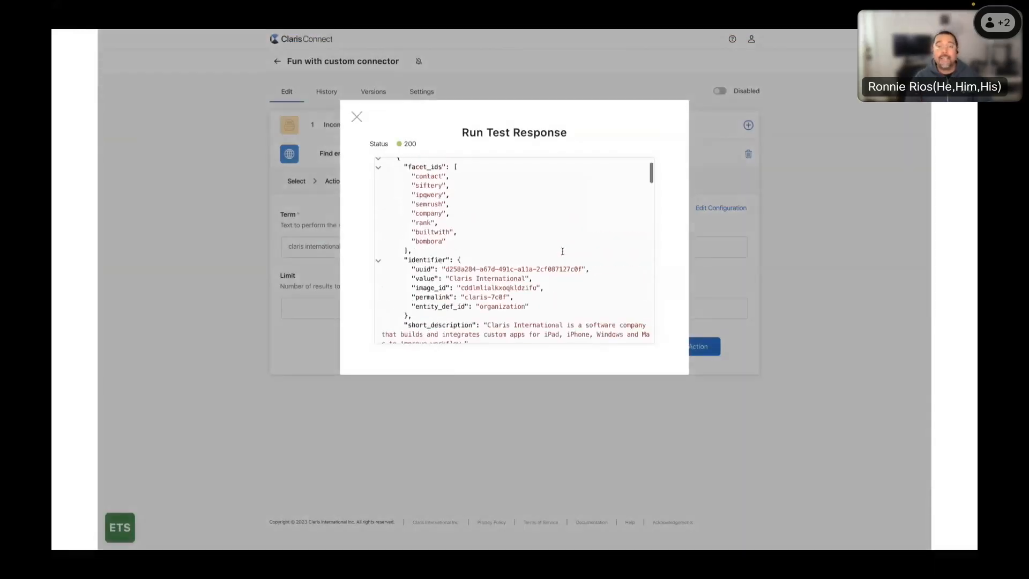
click(356, 117)
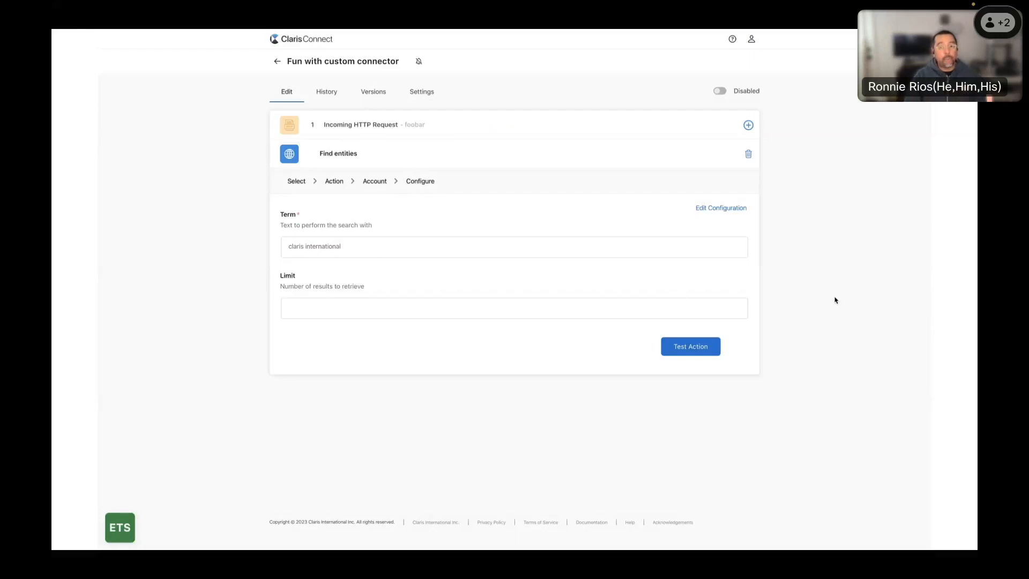
key(Right)
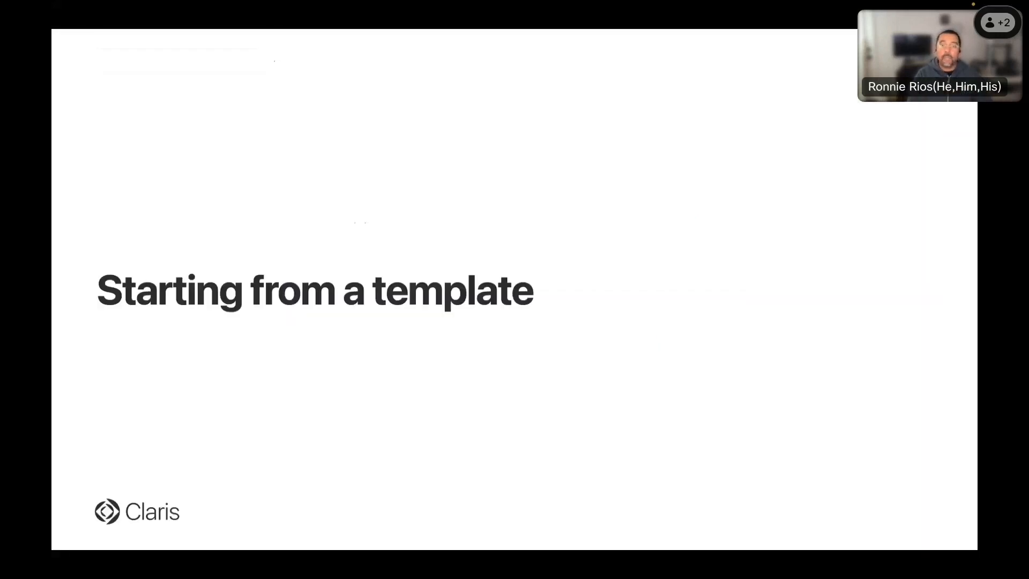
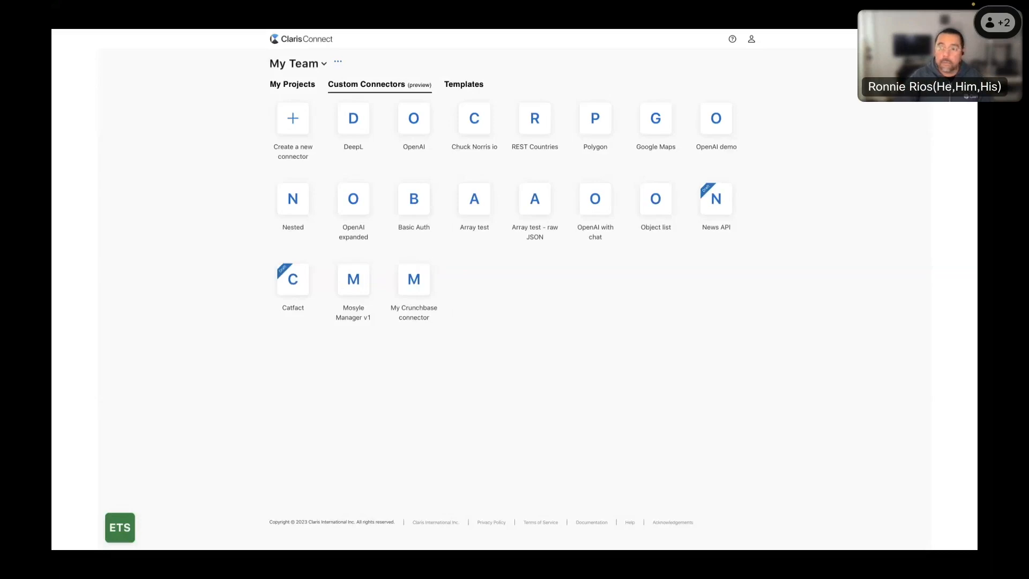
key(Right)
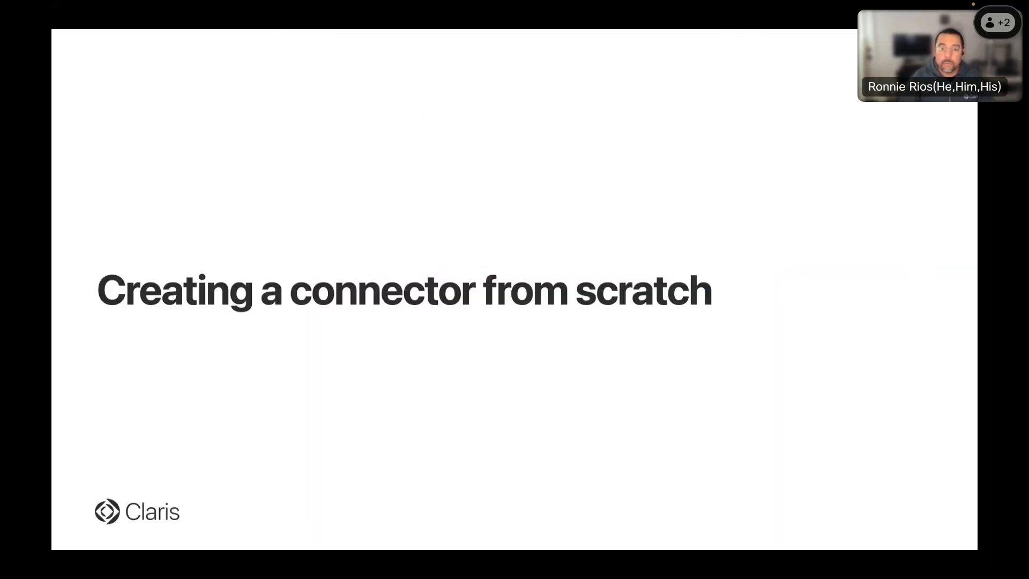
key(Right)
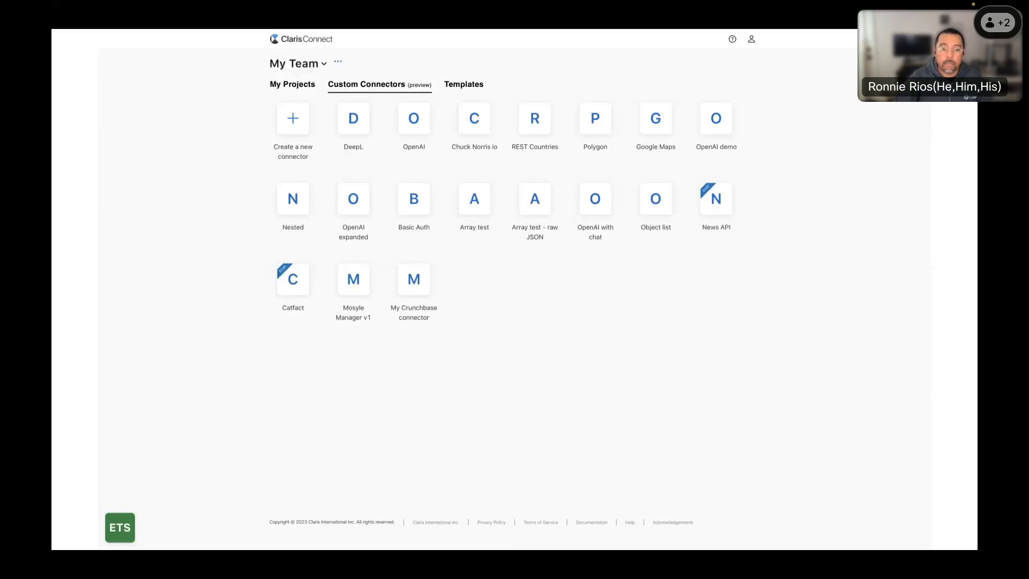
key(Right)
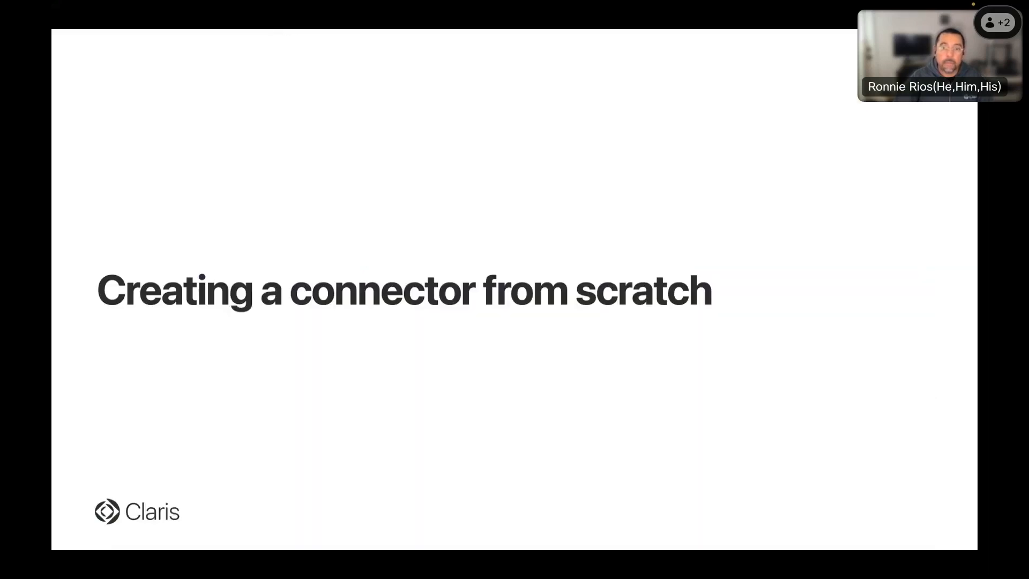
key(Right)
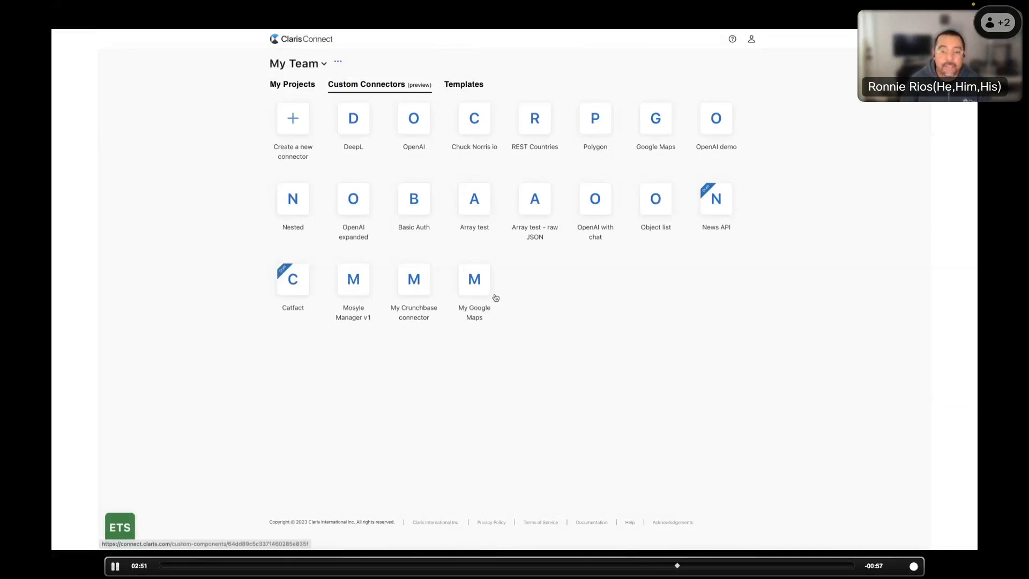
- Add My Google Maps' Get coordinates from address action after Find entities in the "Fun with custom connector" flow of the Custom connectors workshop project
click(303, 86)
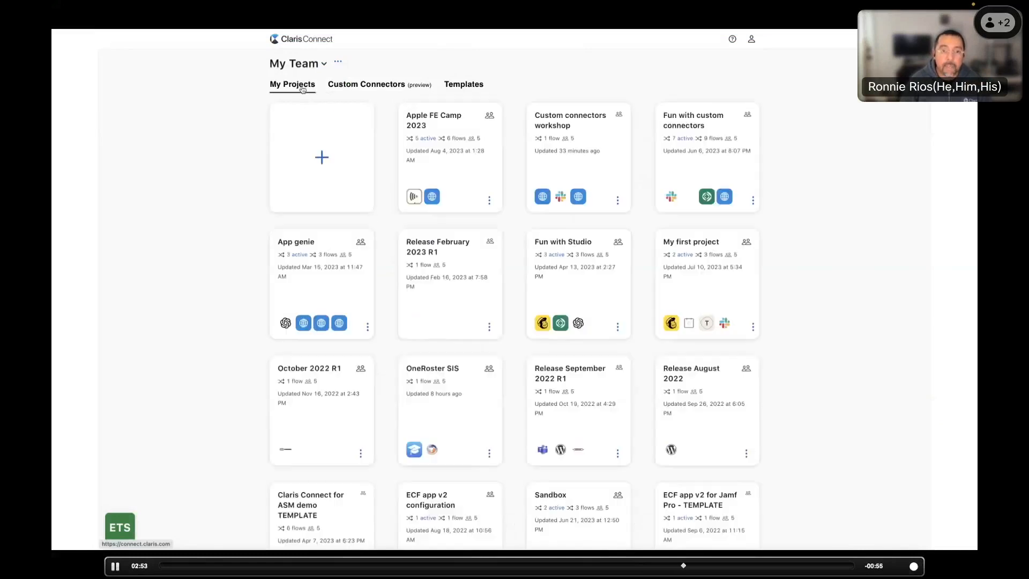
click(621, 172)
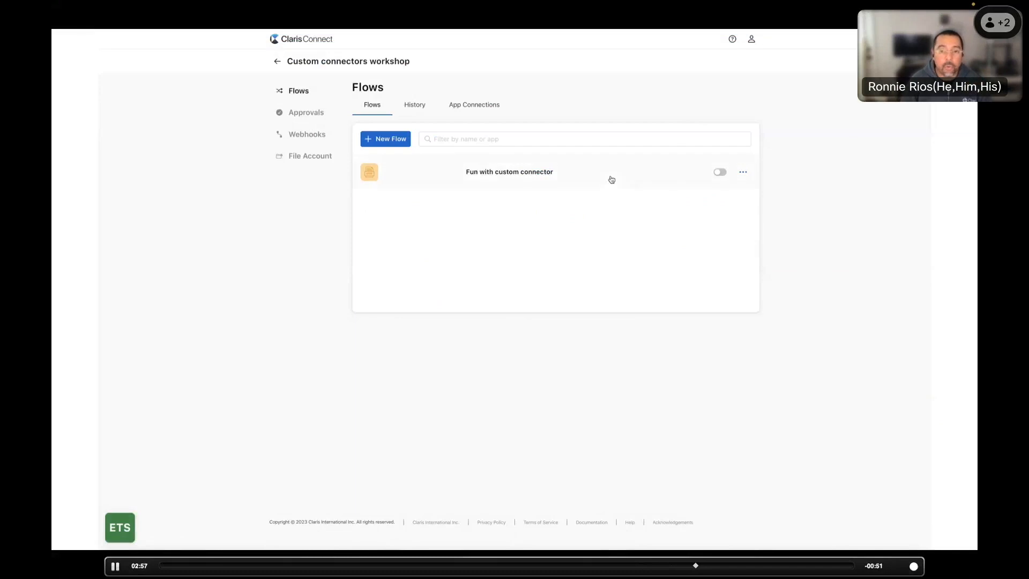
click(611, 179)
click(748, 154)
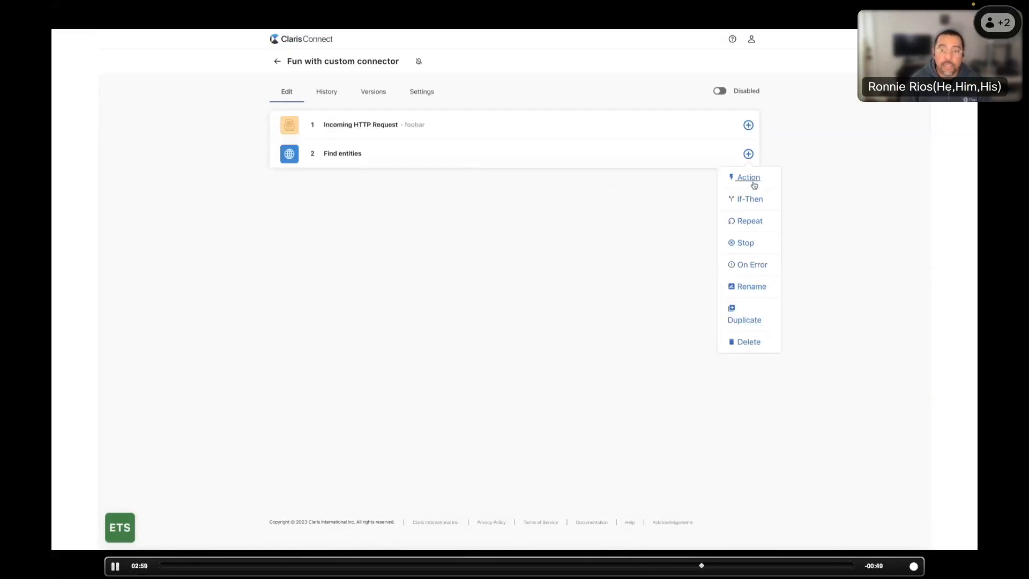
click(753, 180)
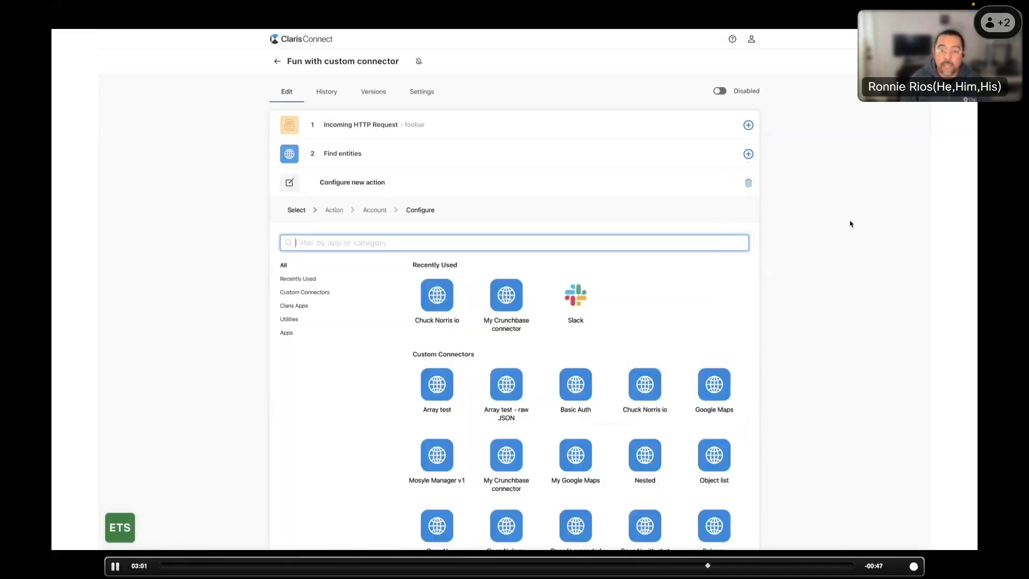
scroll(638, 311, down, 2)
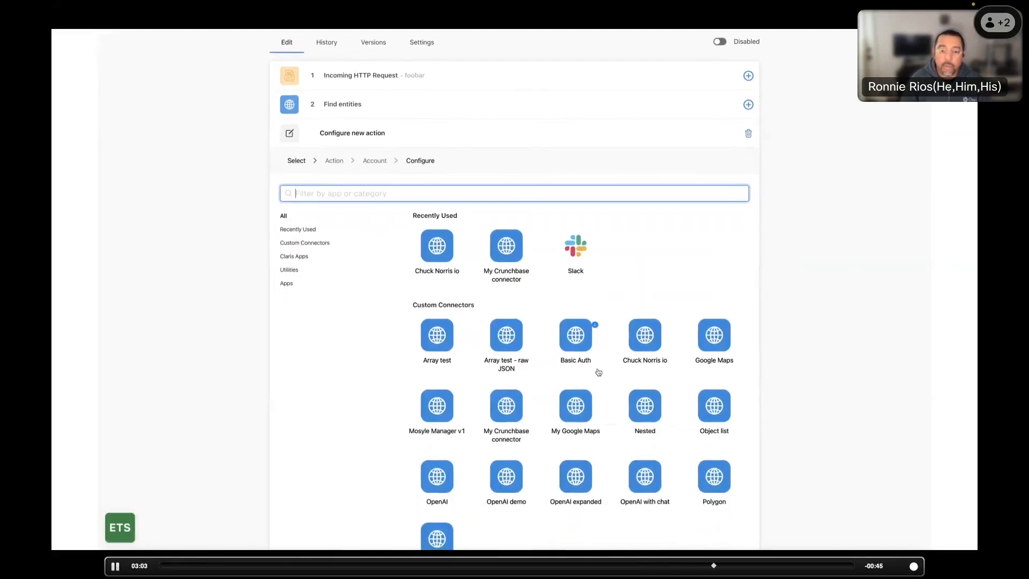
click(578, 410)
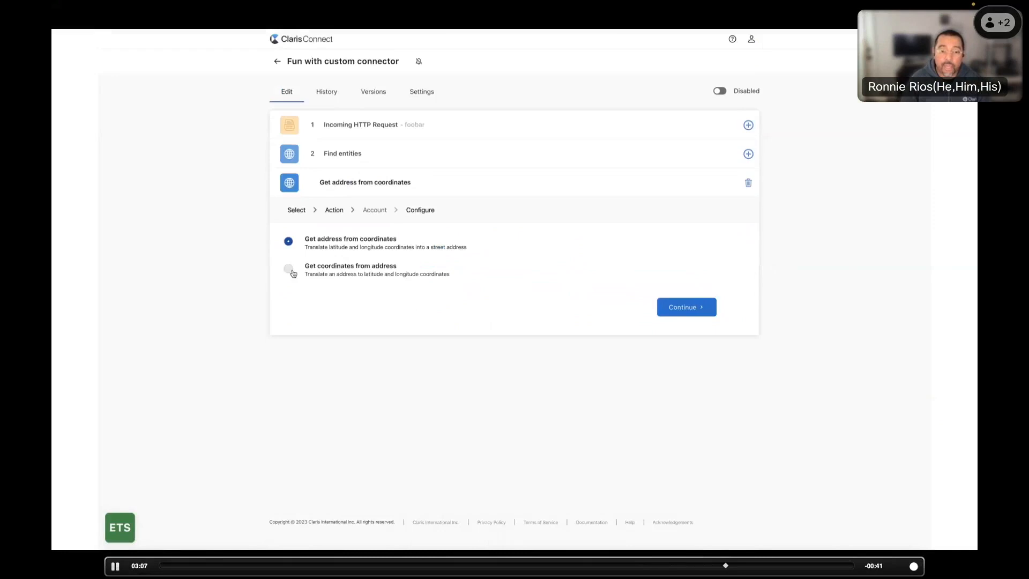
click(293, 272)
click(679, 308)
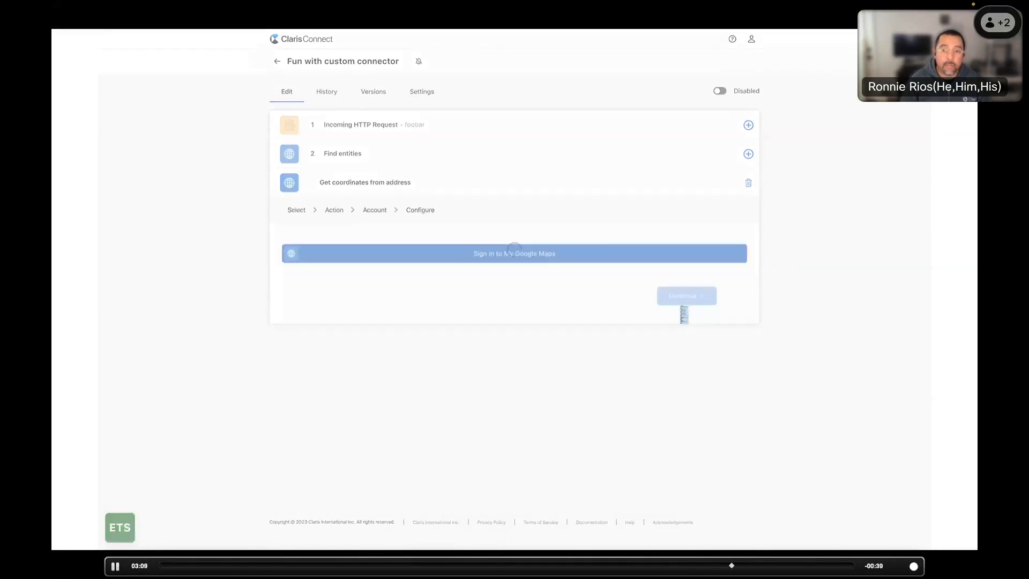
- Connect a My Google Maps account for the Get coordinates from address action by pasting the API key, and continue to its configuration
click(527, 255)
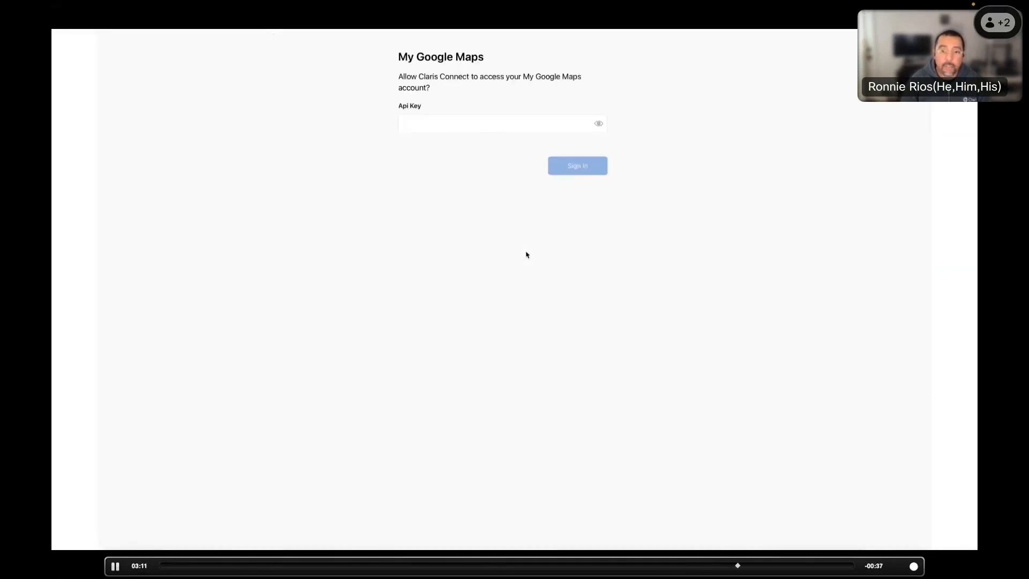
click(480, 128)
key(ctrl+v)
click(588, 167)
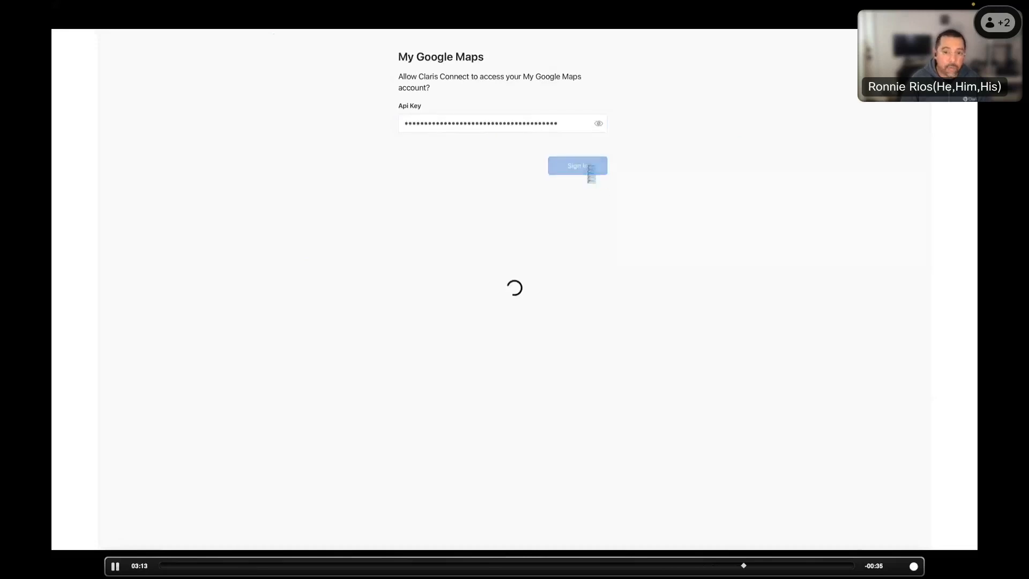
click(700, 301)
- Enter a full New York street address as the Street address of the Get coordinates from address action
click(643, 275)
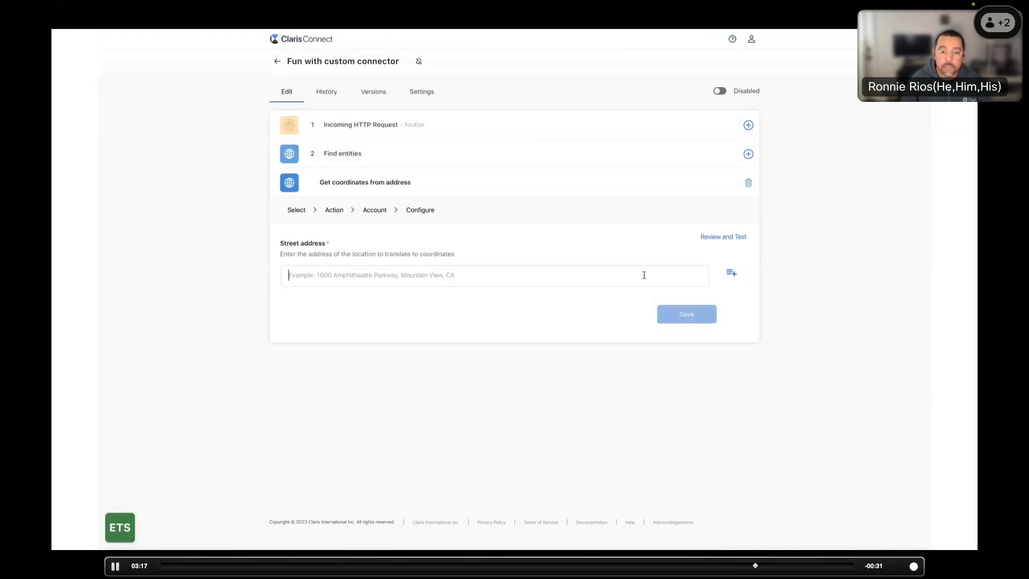
text(103 Prn)
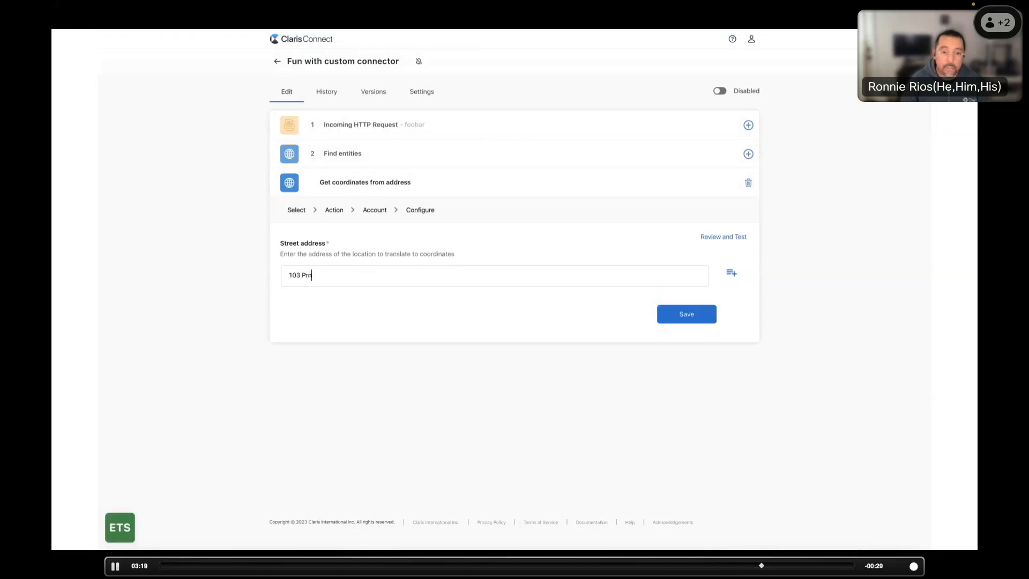
key(BackSpace)
text(ice)
key(BackSpace)
key(BackSpace)
text(nce Street,)
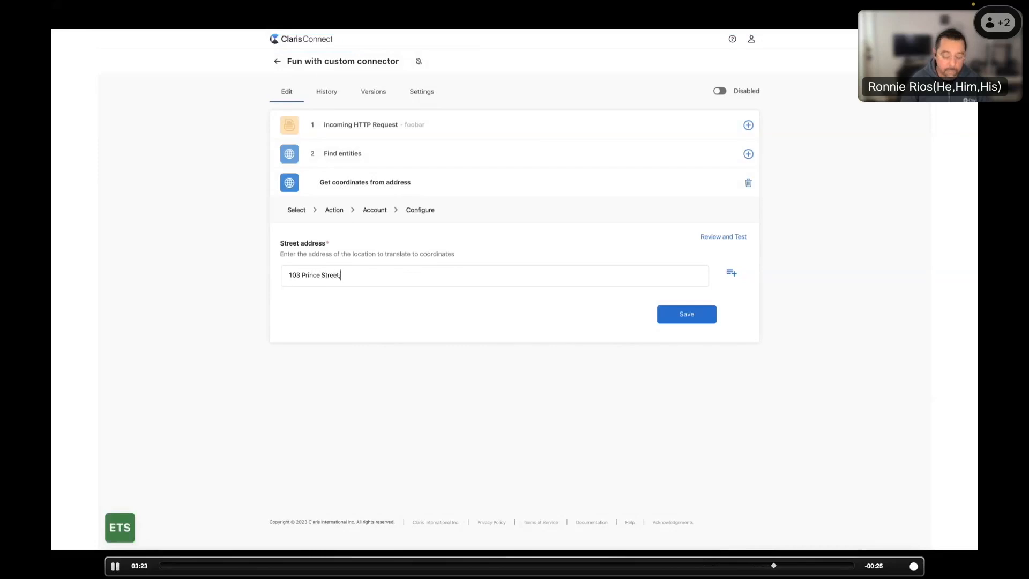
text( New Y)
key(BackSpace)
key(BackSpace)
key(BackSpace)
key(BackSpace)
text(ew o)
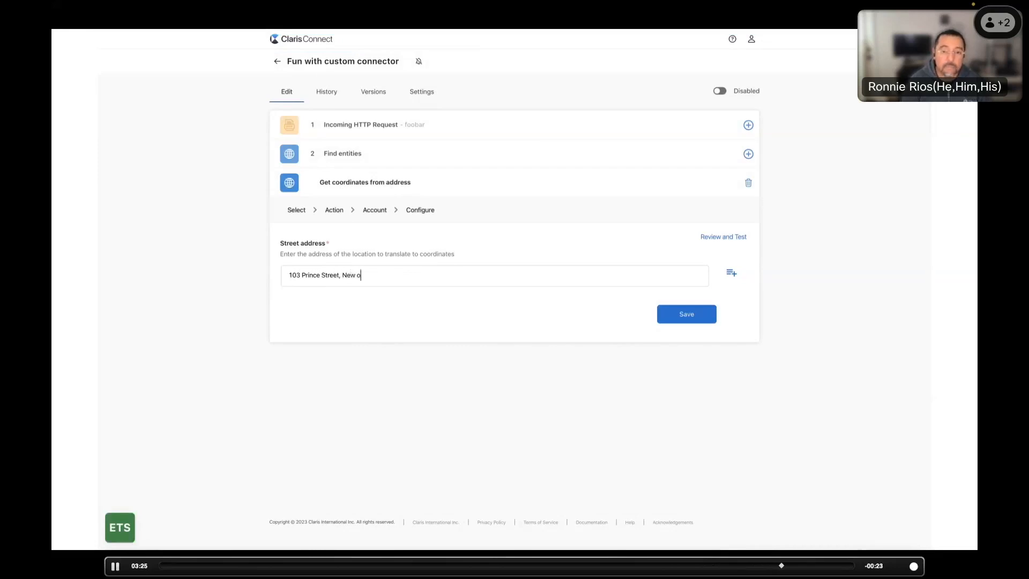
key(BackSpace)
text(York)
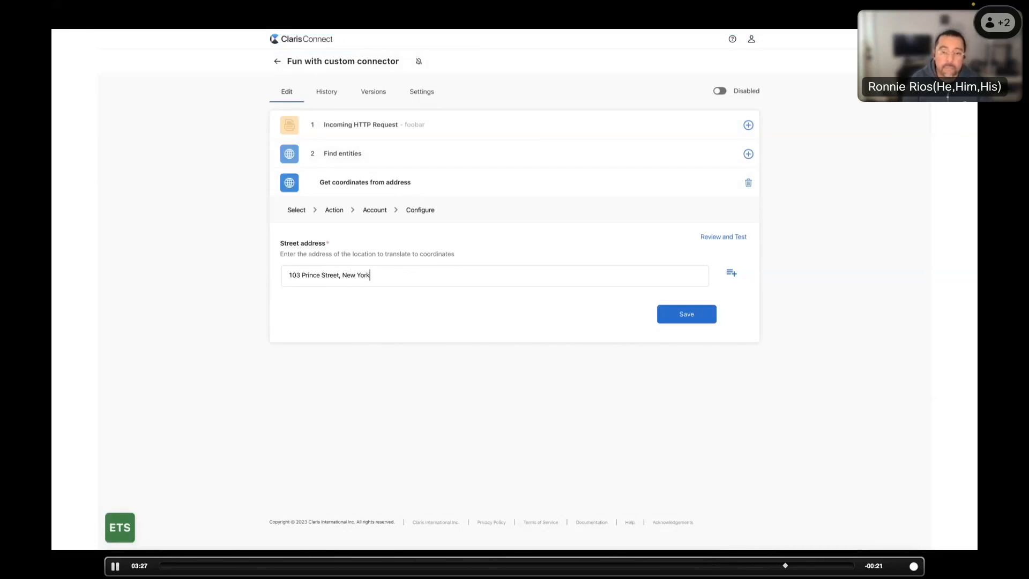
text(, NY)
- Test the Get coordinates from address action, review its JSON response and close the response
click(725, 237)
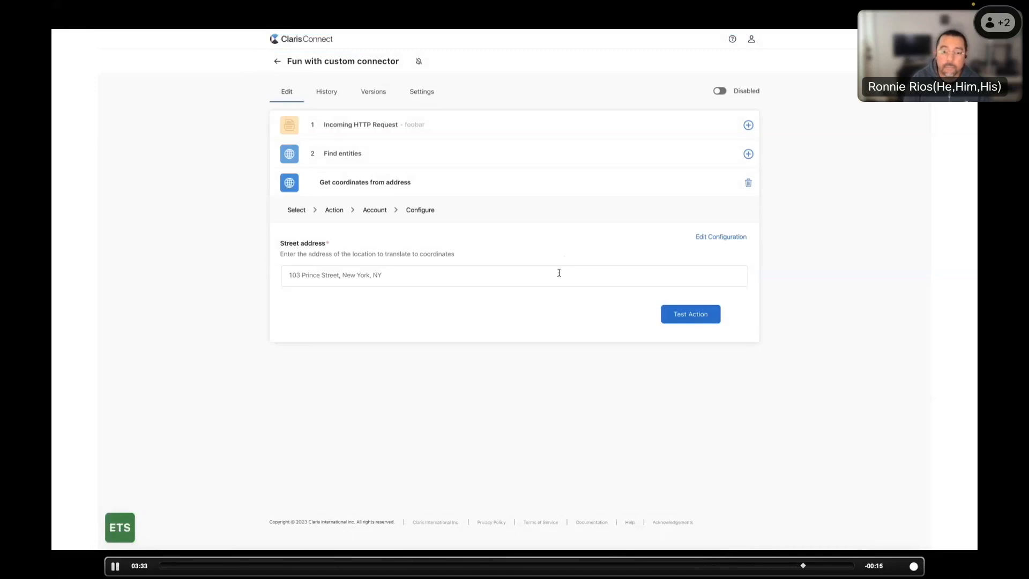
click(715, 317)
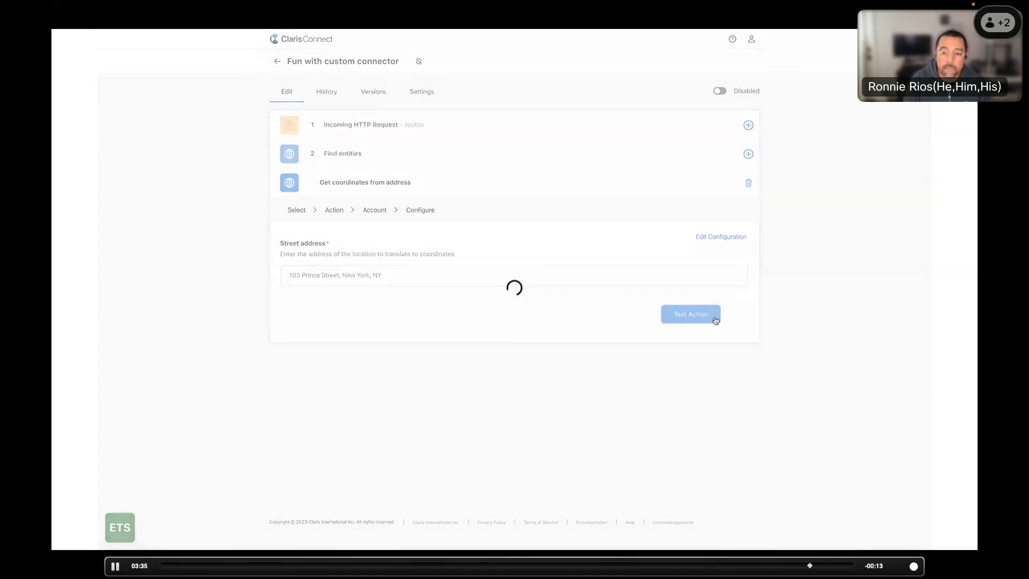
scroll(584, 252, down, 3)
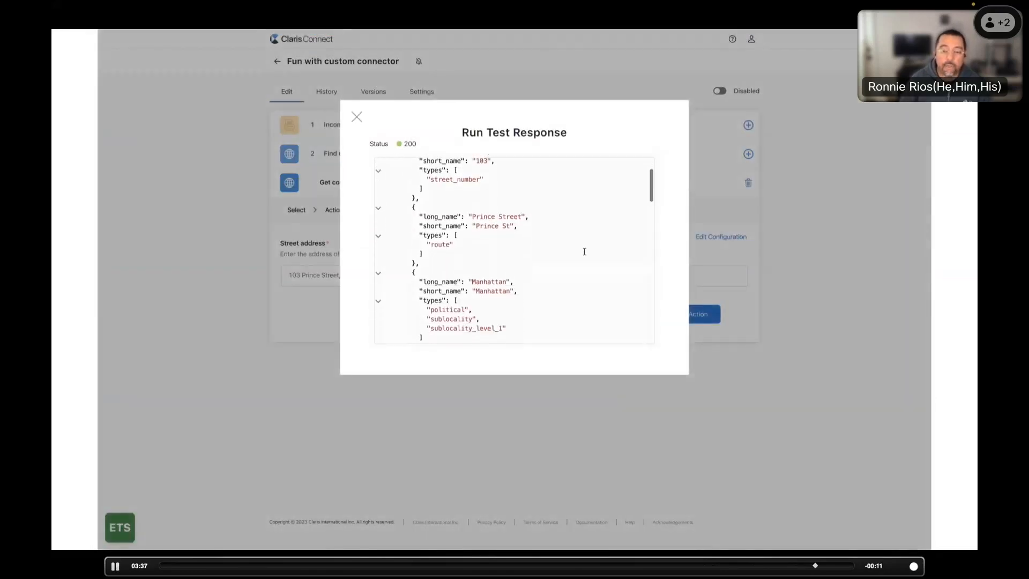
scroll(584, 252, up, 3)
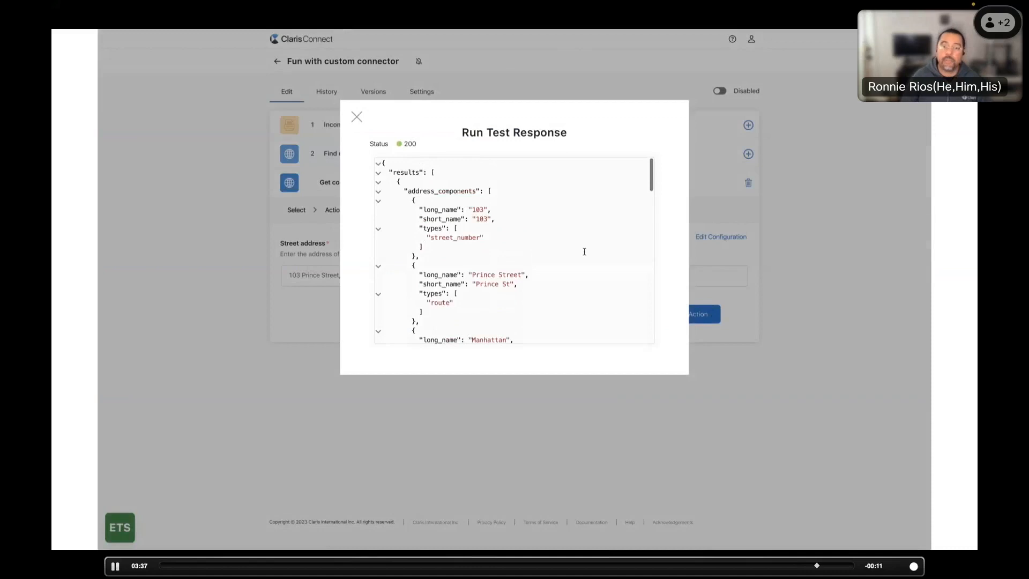
click(357, 117)
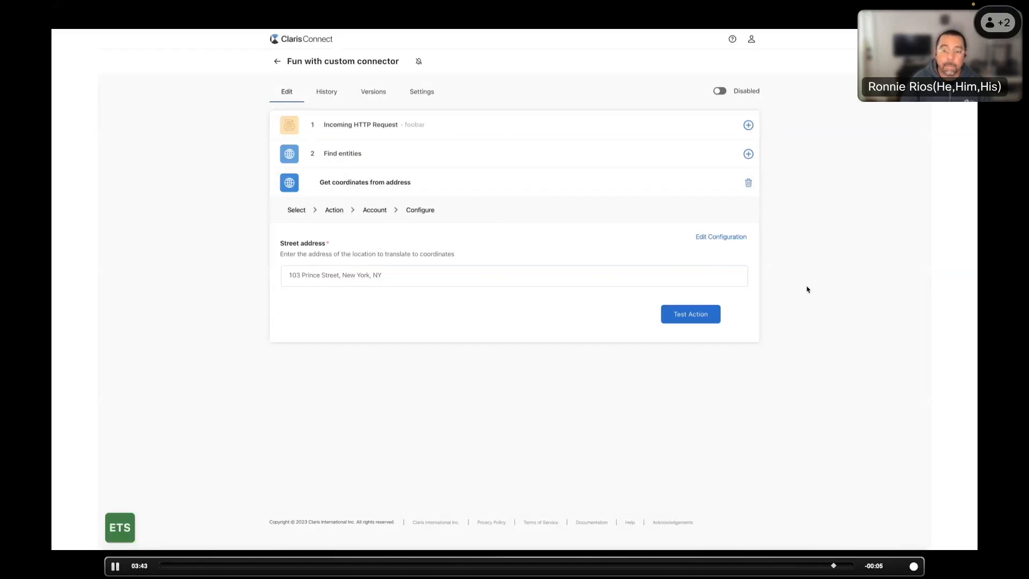
key(Right)
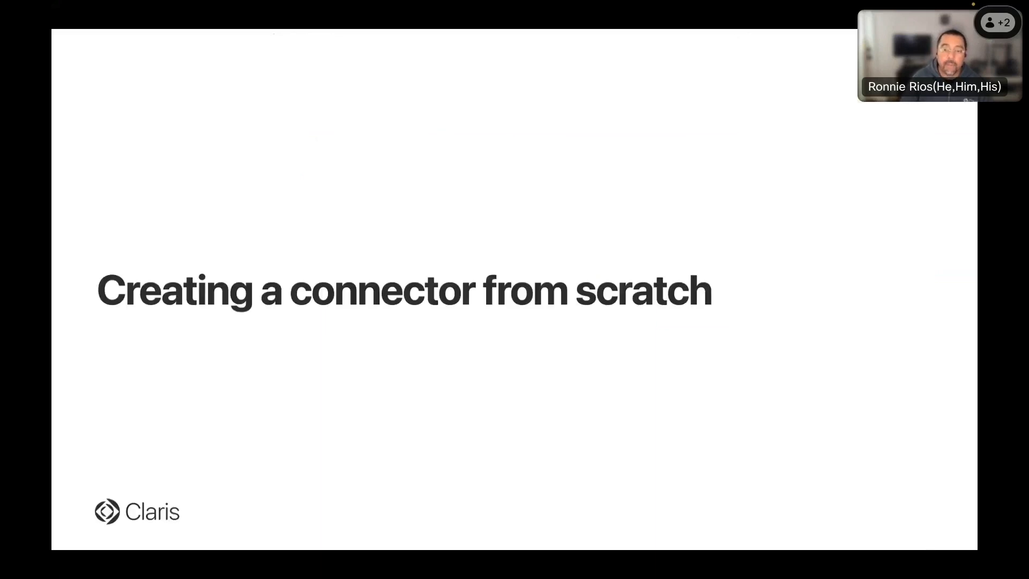